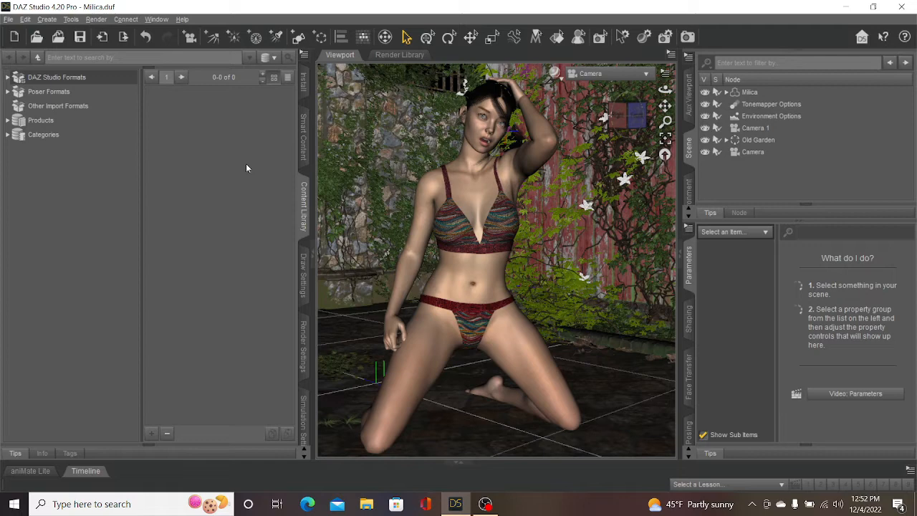
# Show all render settings and review the Auto Headlamp options
pyautogui.click(303, 338)
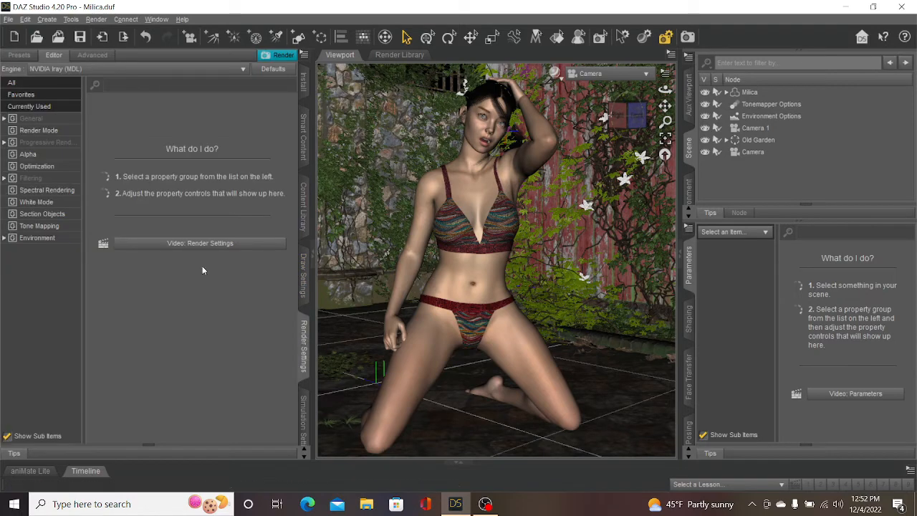
pyautogui.click(13, 83)
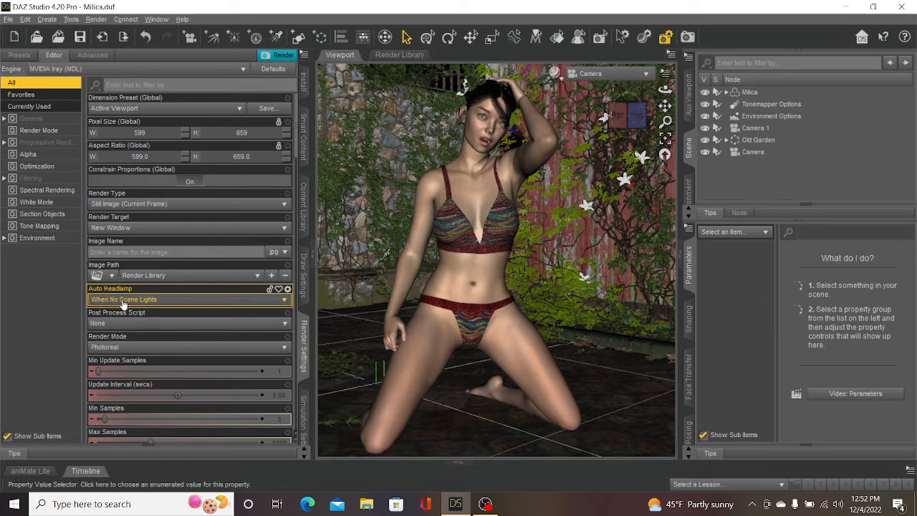
pyautogui.click(206, 301)
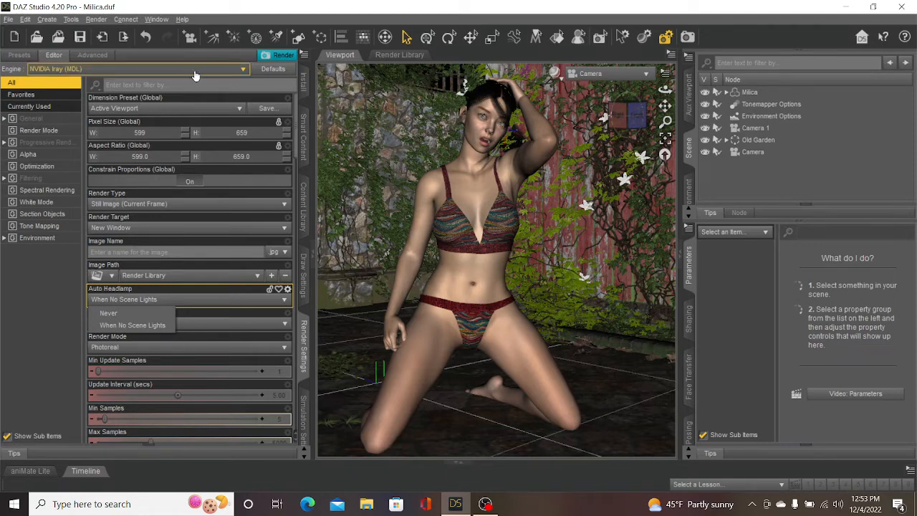
# Render the scene with its existing lighting, stop the render early, and minimise the resulting image window
pyautogui.click(97, 20)
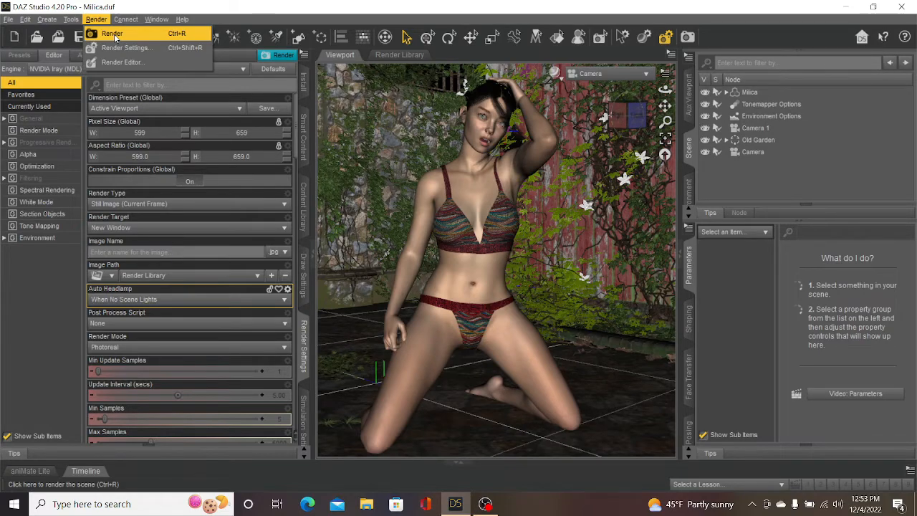
pyautogui.click(114, 33)
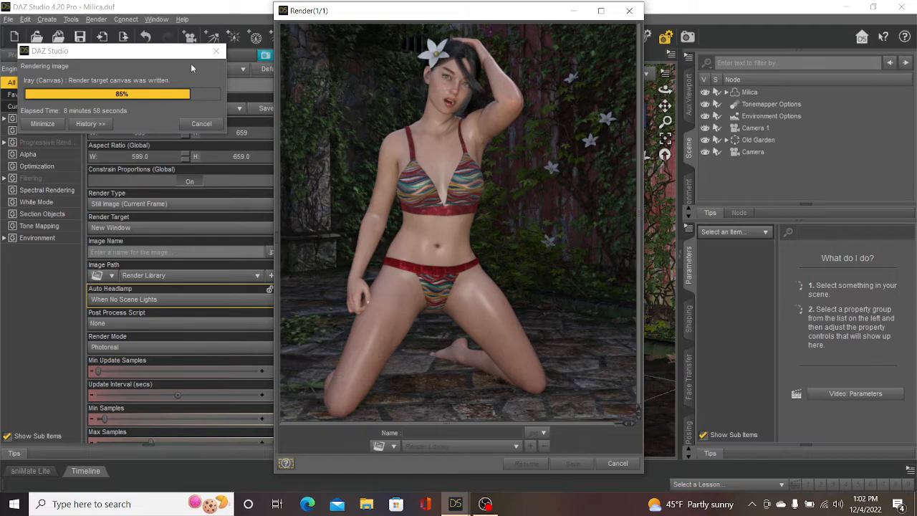
pyautogui.click(202, 125)
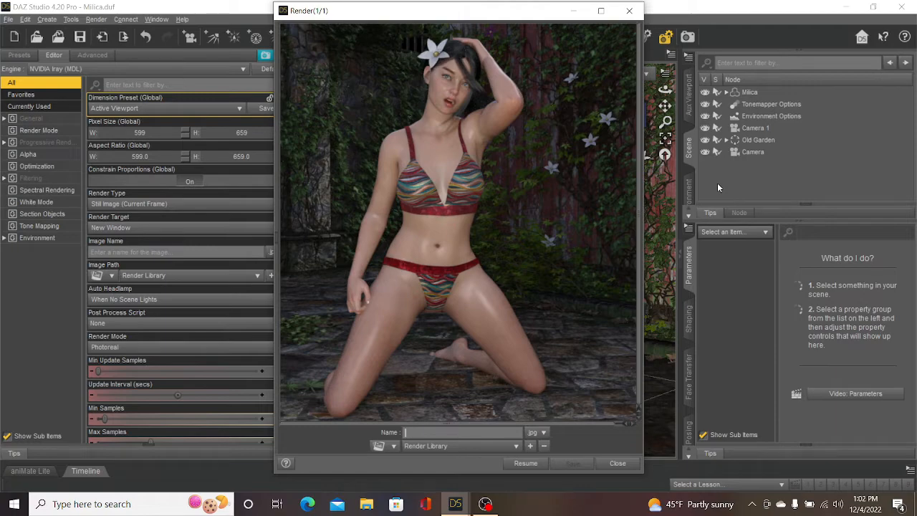
pyautogui.click(573, 13)
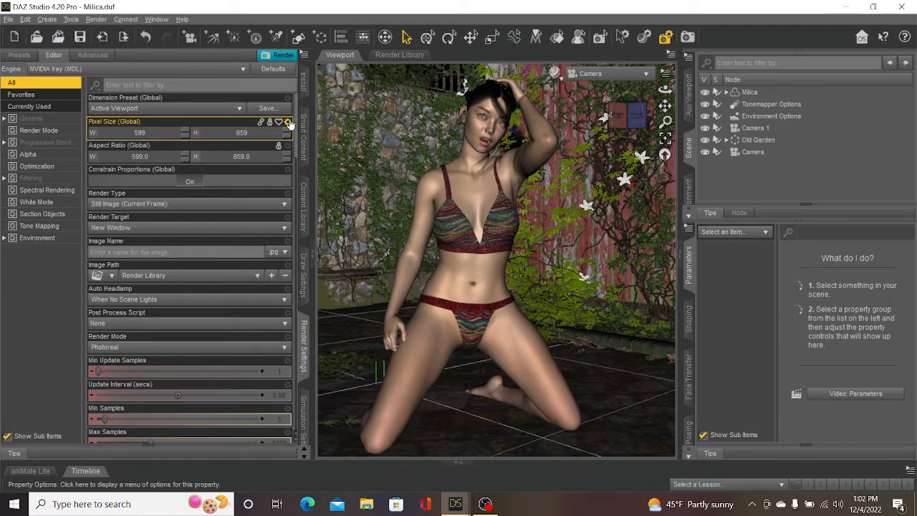
# Create a new spotlight named SpotLight that takes the active viewport transforms of Camera
pyautogui.click(278, 38)
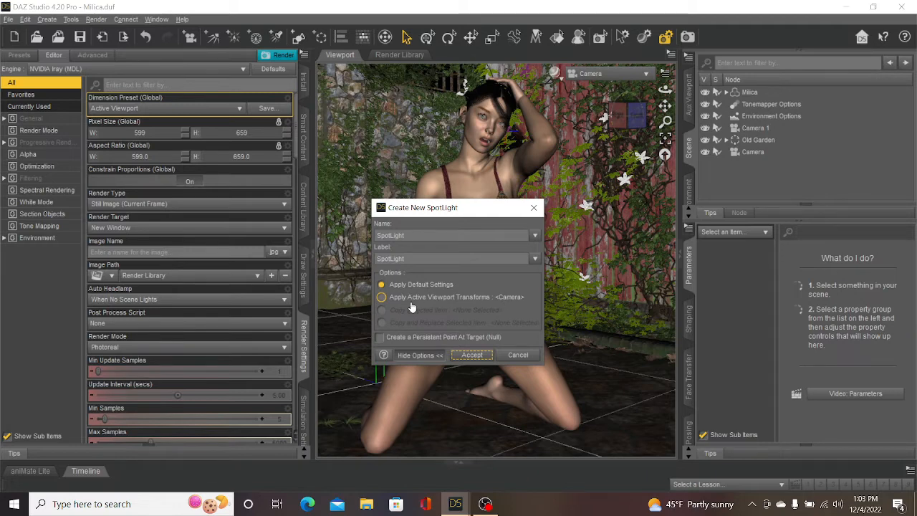
pyautogui.click(382, 298)
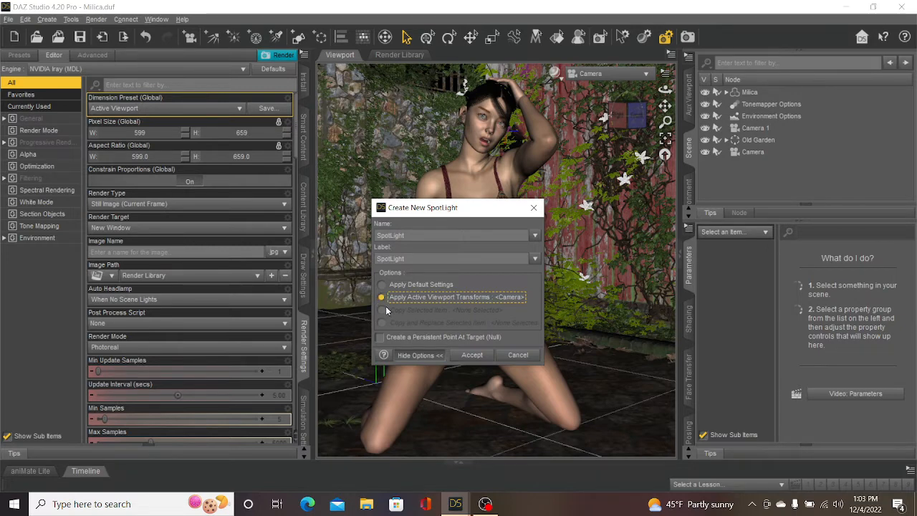
pyautogui.click(479, 356)
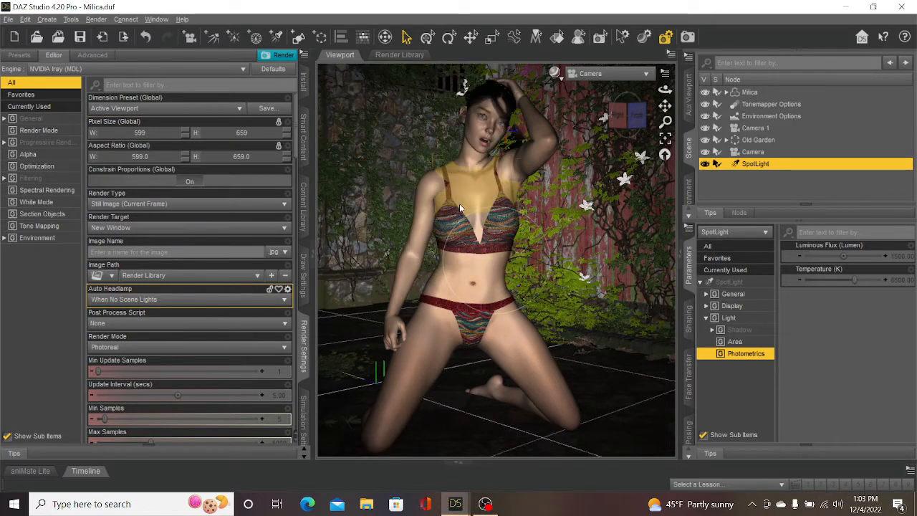
# Set the spotlight's light geometry to Rectangle and display its photometric settings
pyautogui.doubleClick(758, 164)
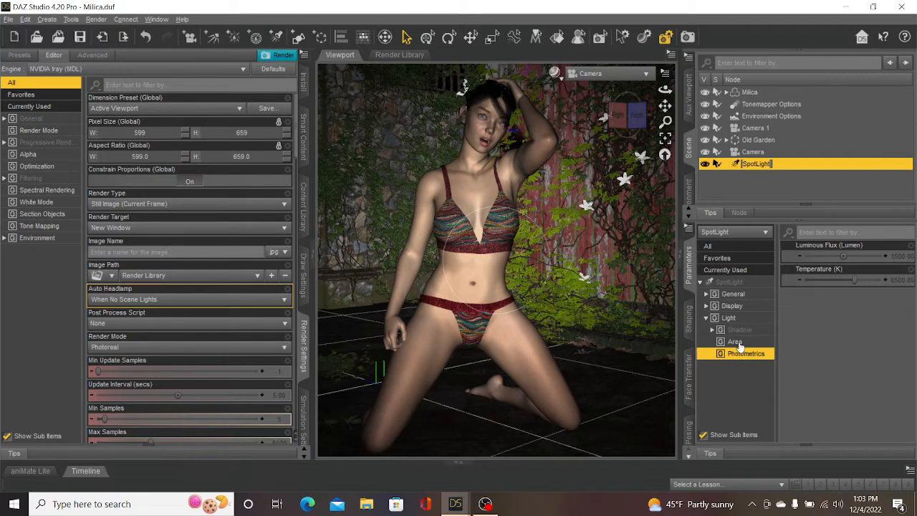
pyautogui.click(706, 319)
pyautogui.click(706, 319)
pyautogui.click(736, 343)
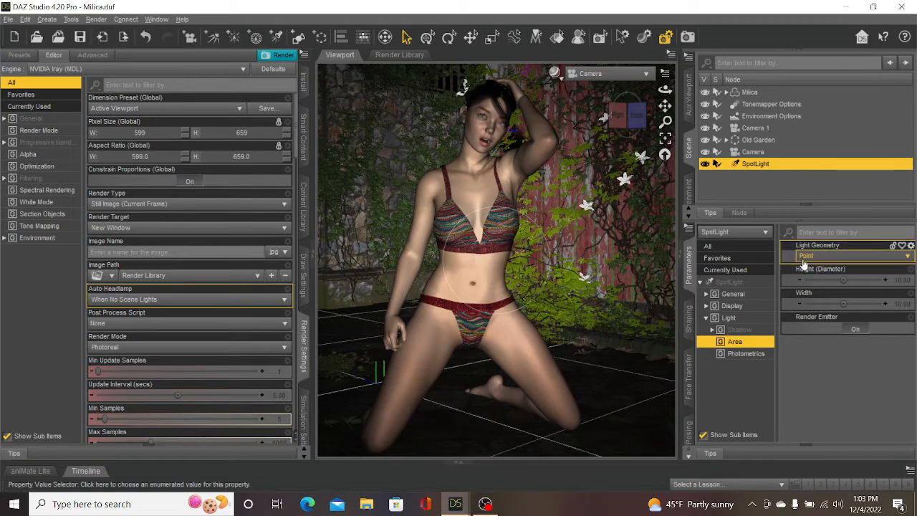
pyautogui.click(839, 258)
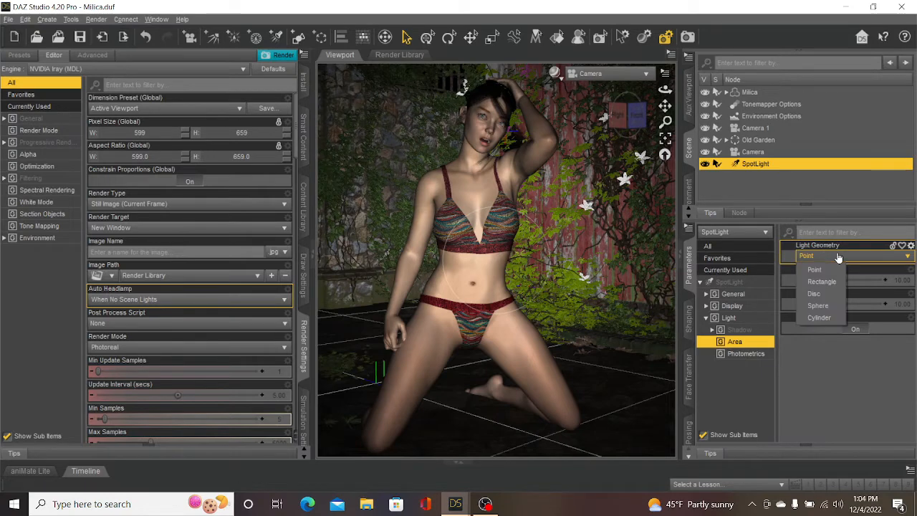
pyautogui.click(824, 282)
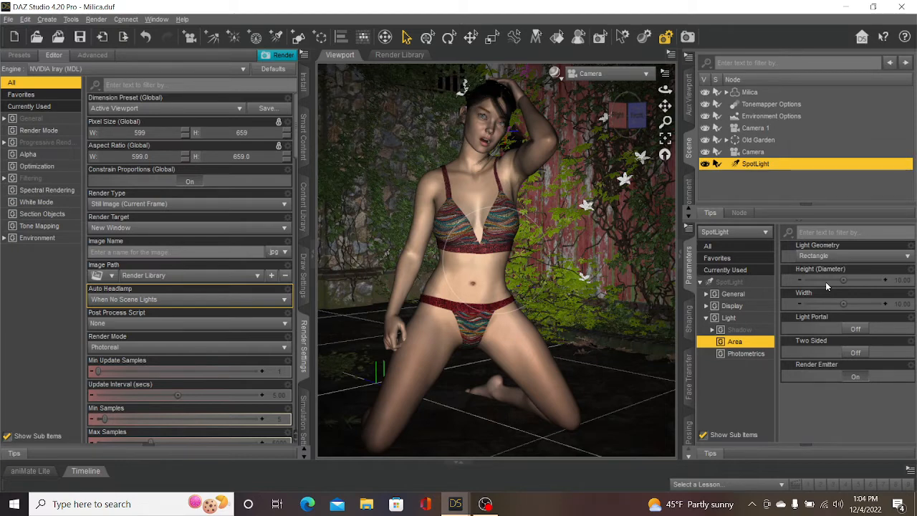
pyautogui.click(736, 356)
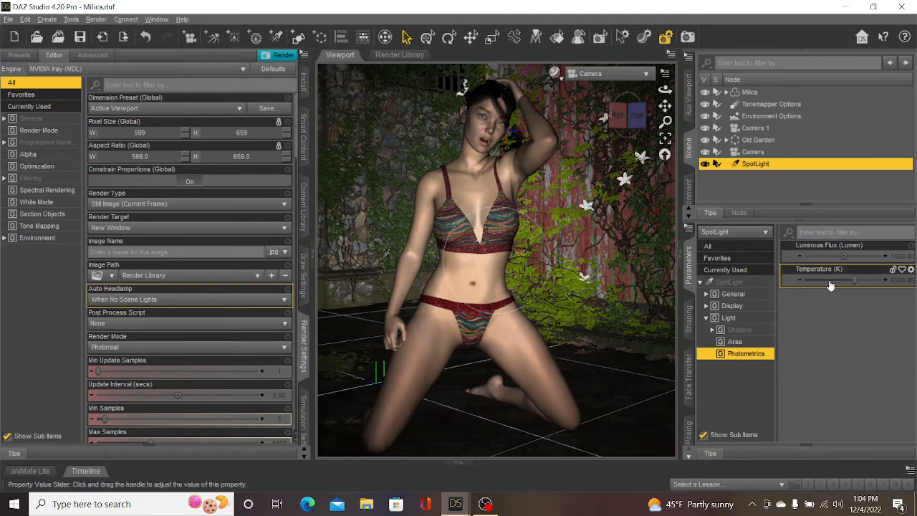
pyautogui.moveTo(828, 281)
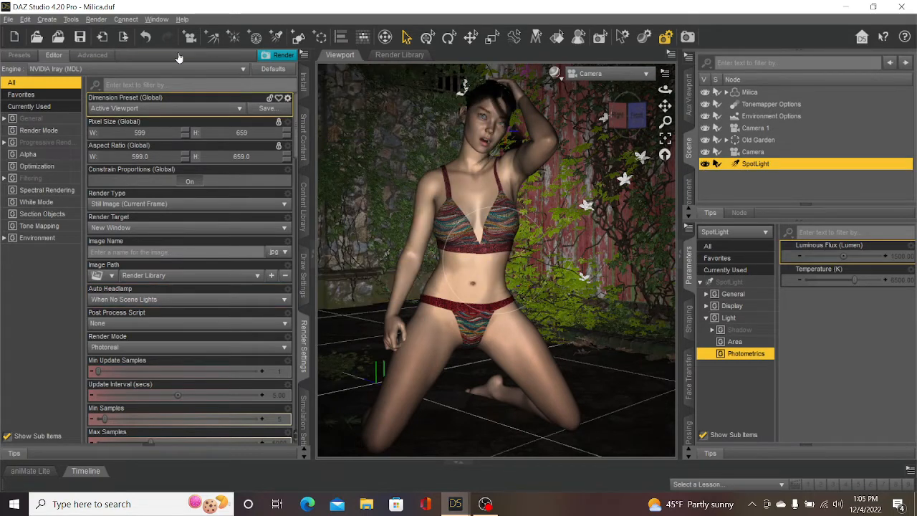
# Render the scene with the new spotlight and stop the render early
pyautogui.click(94, 20)
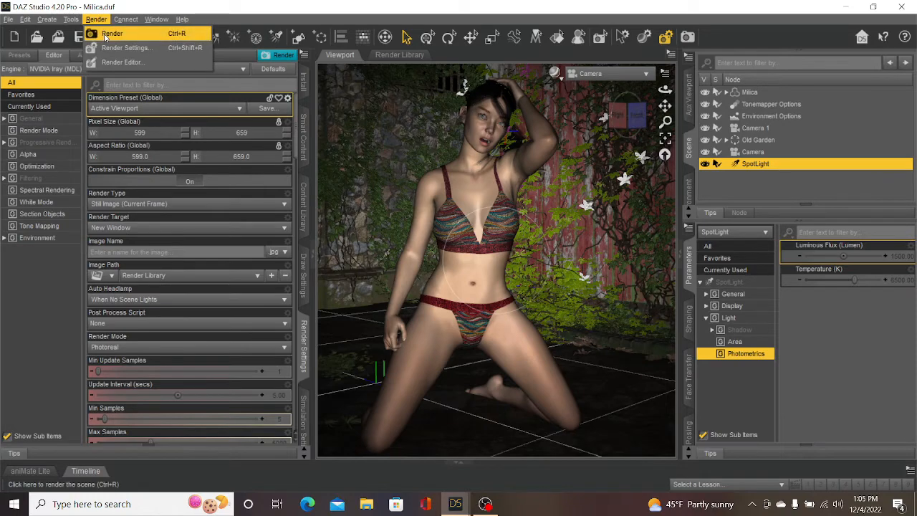
pyautogui.click(108, 33)
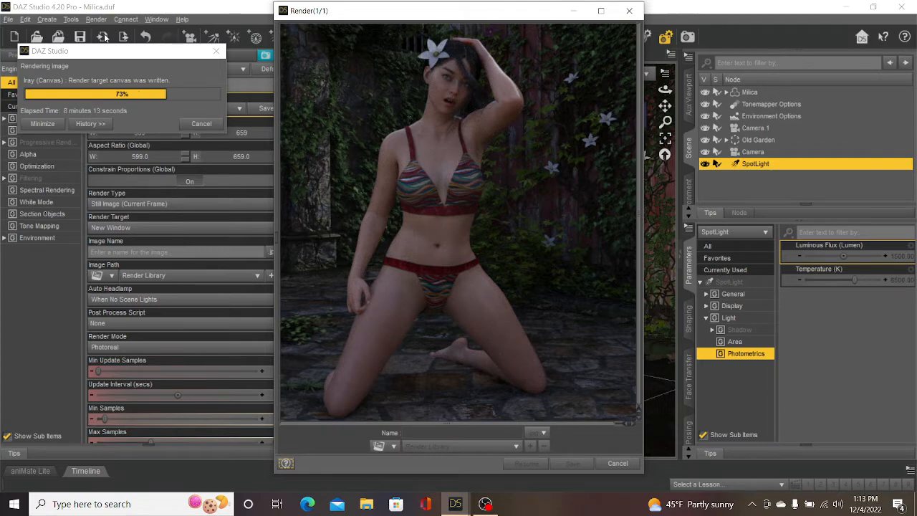
pyautogui.click(201, 124)
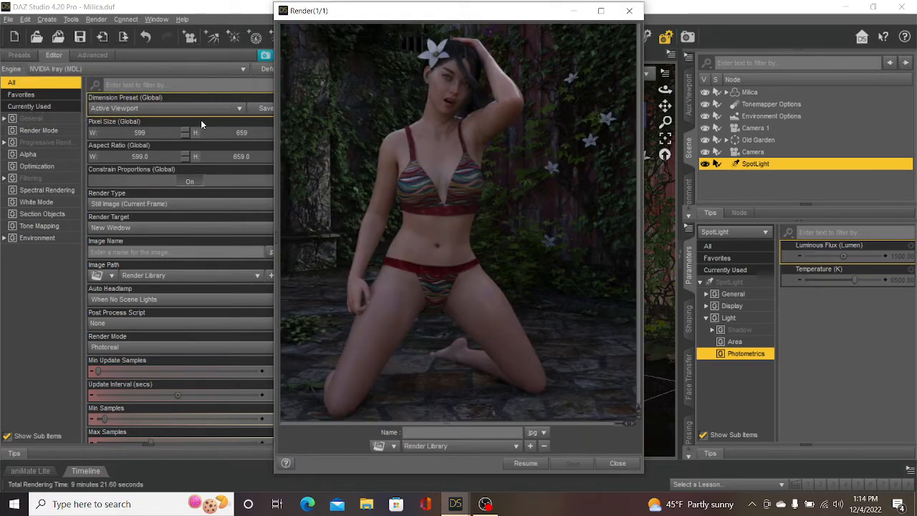
# Compare the earlier render with the spotlight render side by side, then minimise both images
pyautogui.click(458, 504)
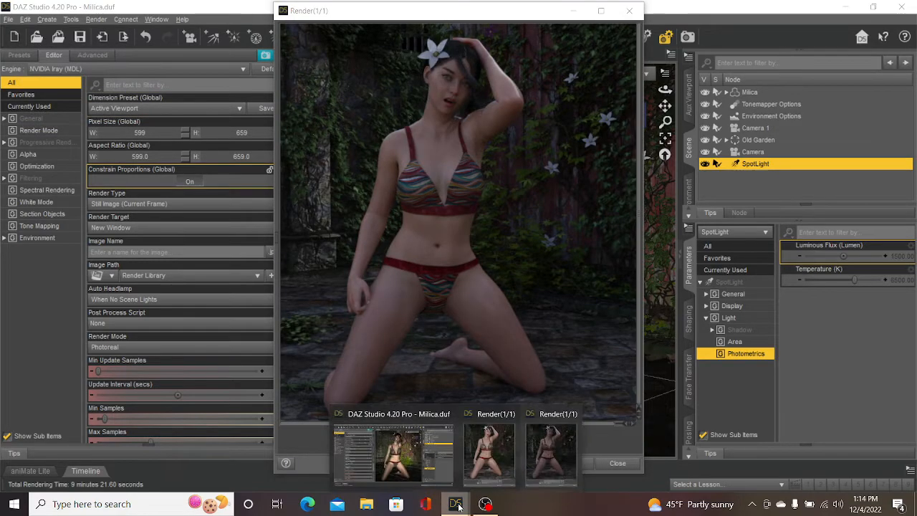
pyautogui.click(488, 463)
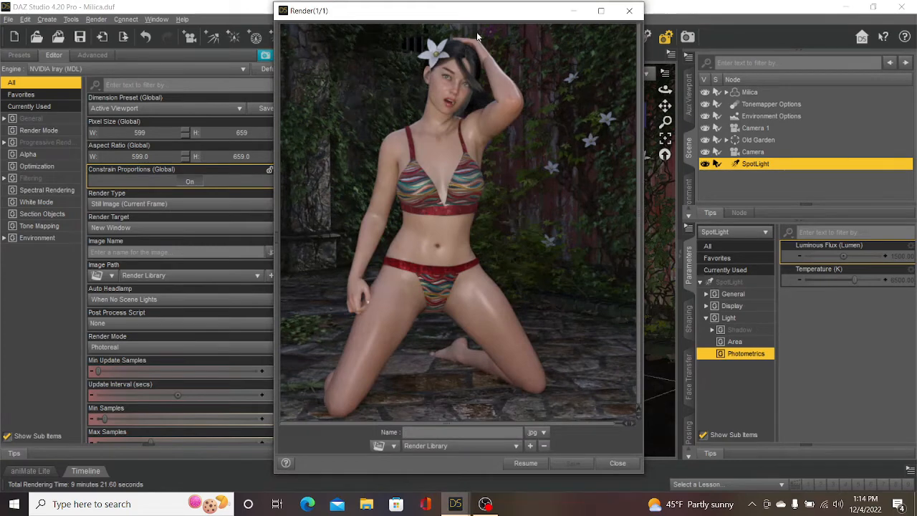
pyautogui.moveTo(482, 17); pyautogui.dragTo(242, 15)
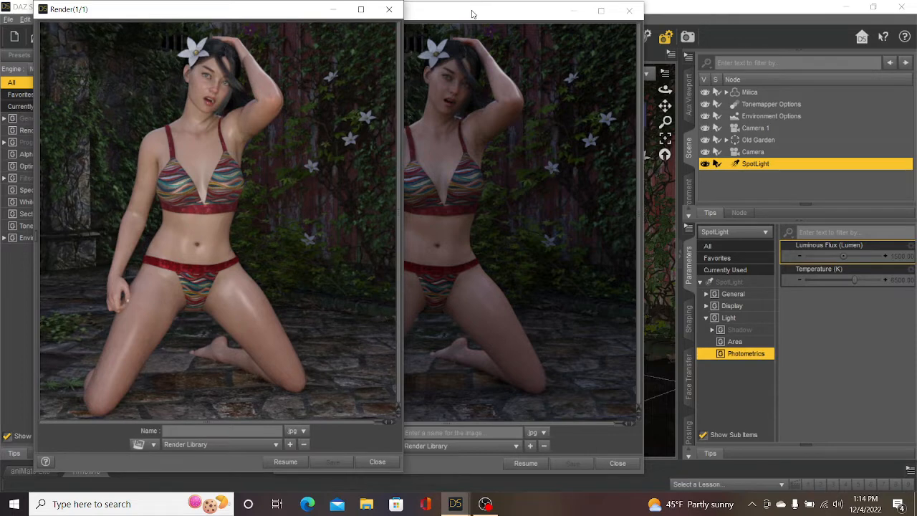
pyautogui.moveTo(472, 13); pyautogui.dragTo(603, 13)
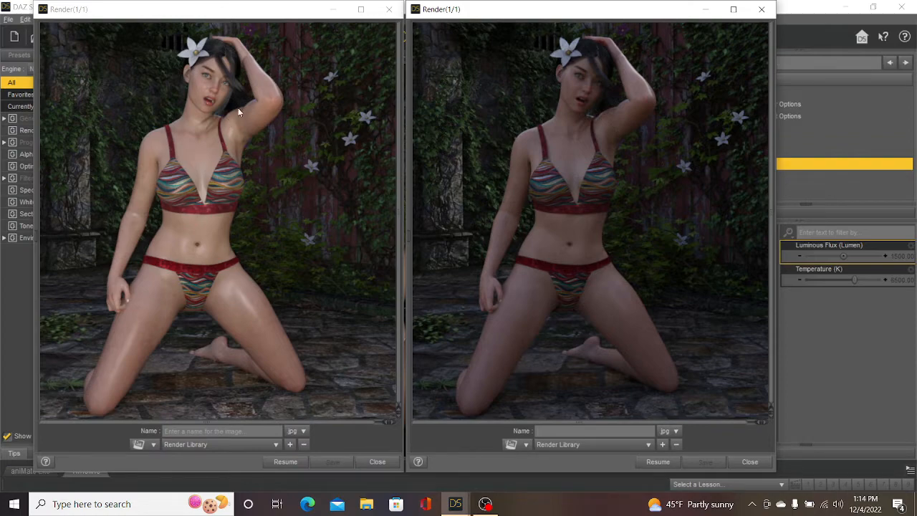
pyautogui.click(333, 12)
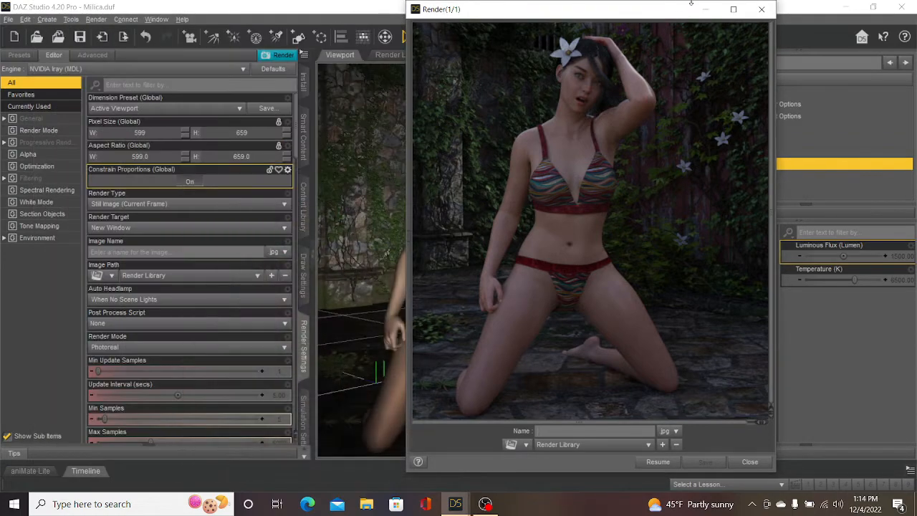
pyautogui.click(706, 9)
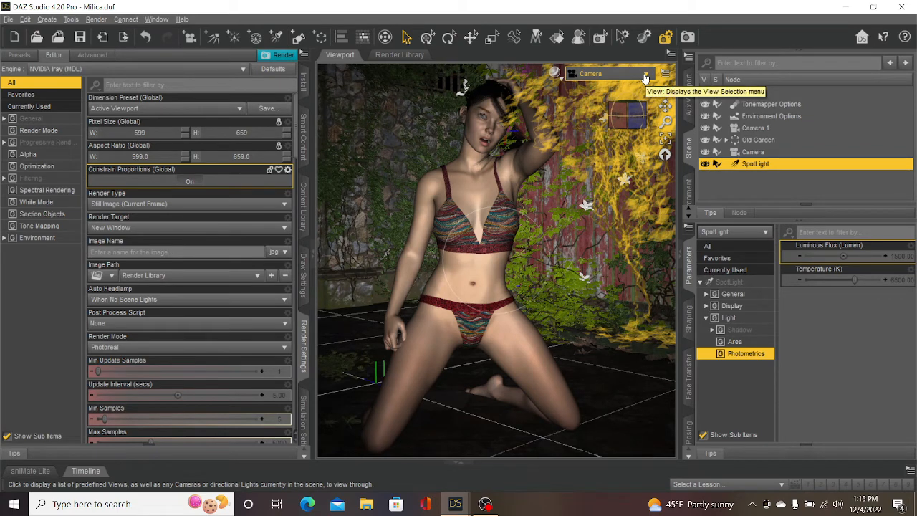
# Look through SpotLight and reposition it higher so that it shines down on the kneeling figure
pyautogui.click(646, 77)
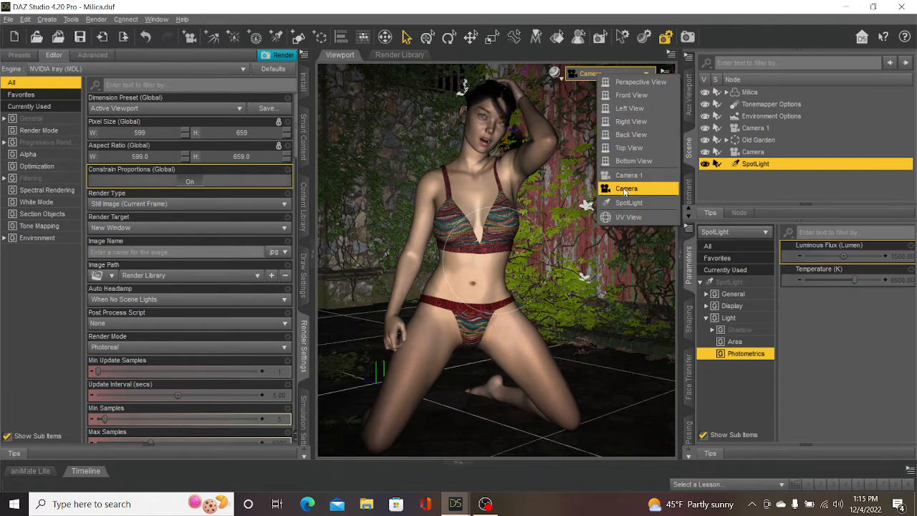
pyautogui.click(624, 202)
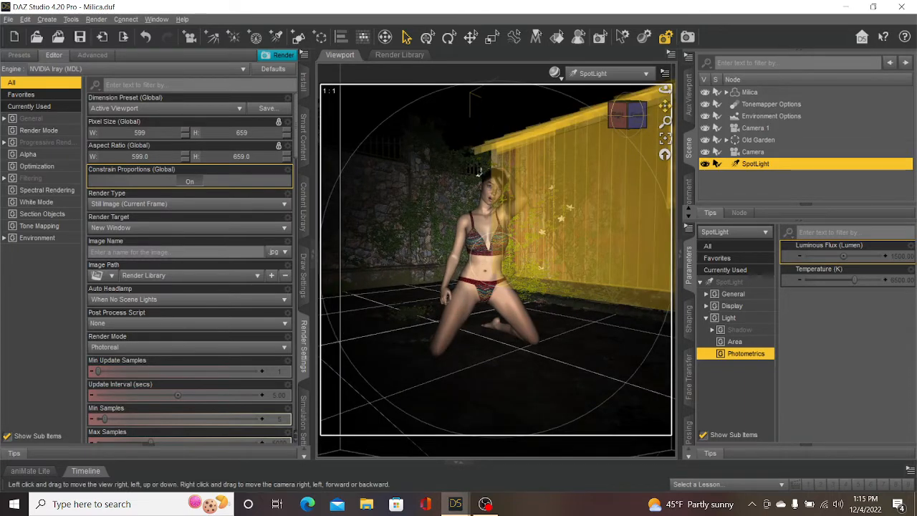
pyautogui.moveTo(665, 106); pyautogui.dragTo(665, 204)
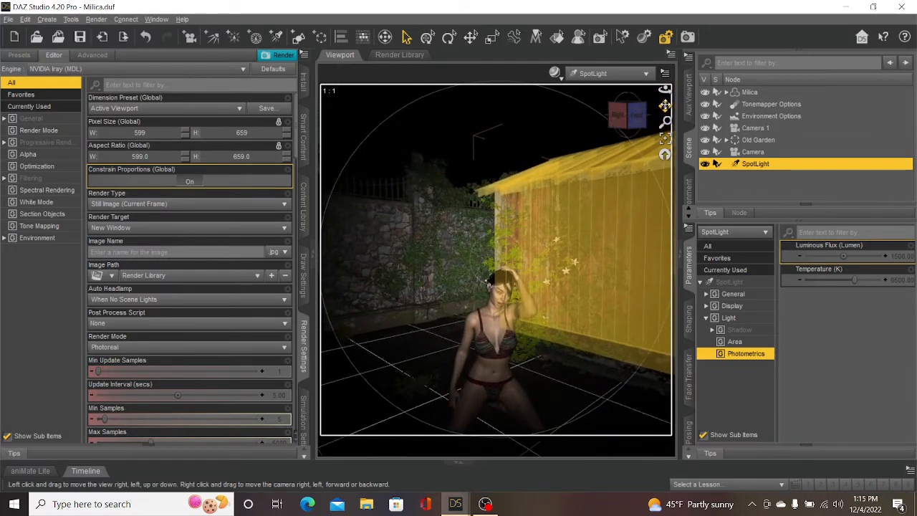
pyautogui.moveTo(639, 110)
pyautogui.mouseDown()
pyautogui.moveTo(640, 165)
pyautogui.moveTo(633, 115)
pyautogui.mouseUp()
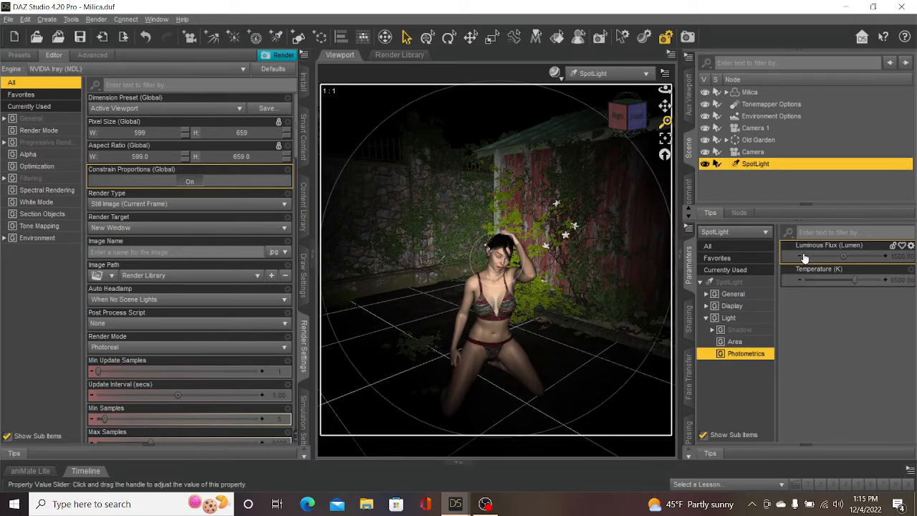
# Set the spotlight's luminous flux to 100000 lumens
pyautogui.click(901, 259)
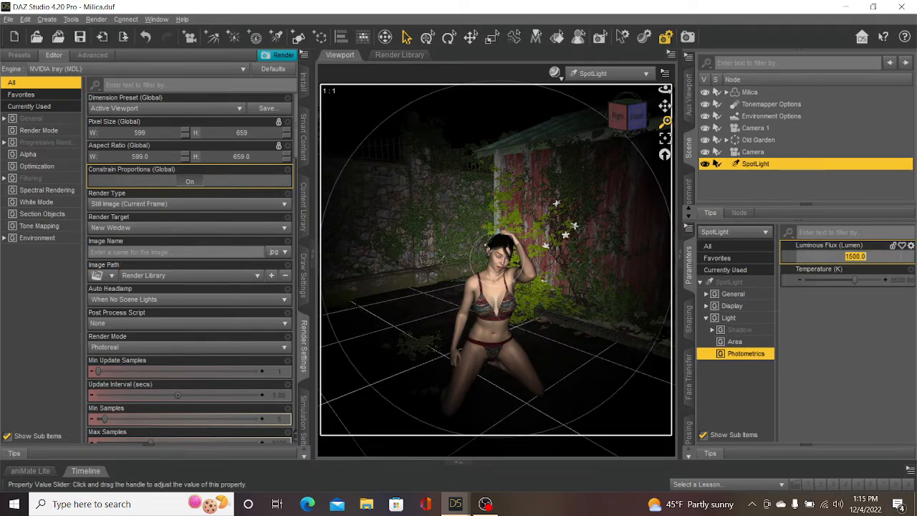
pyautogui.write('100000')
pyautogui.press('Return')
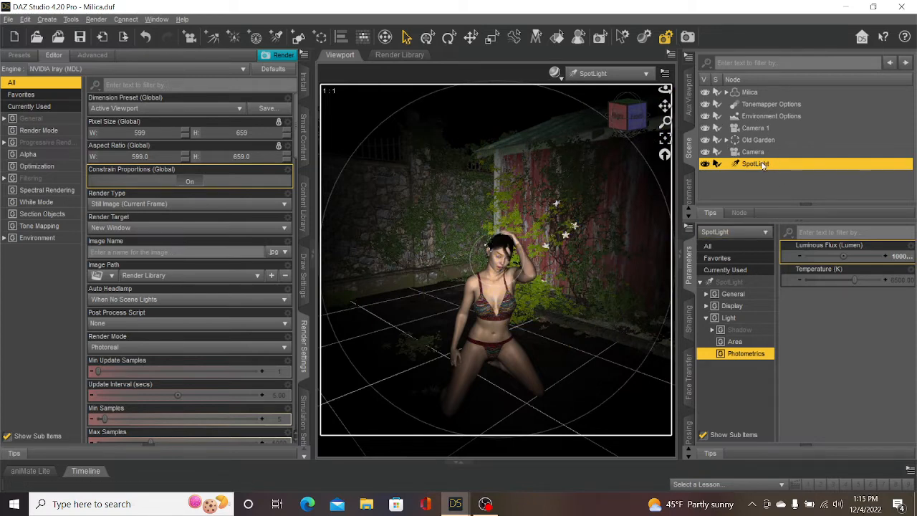
# Duplicate the spotlight with its node hierarchy and select the copy in the scene
pyautogui.click(26, 20)
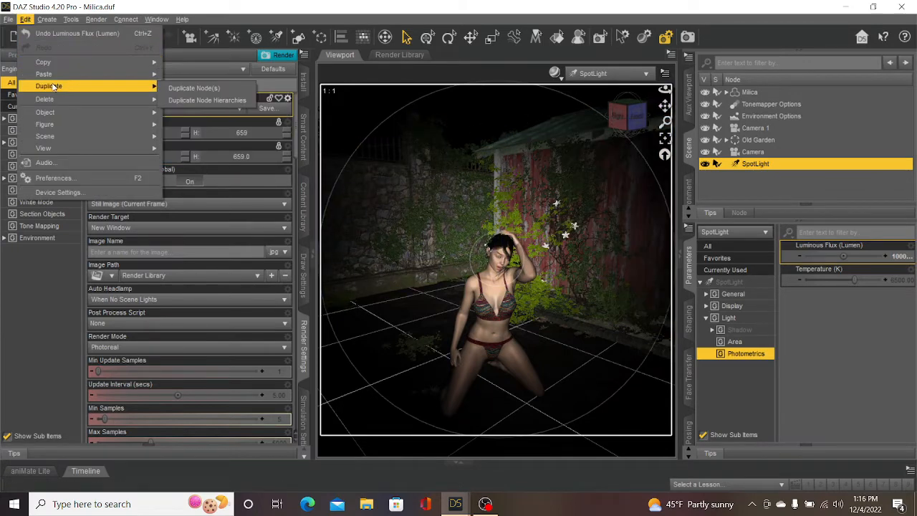
pyautogui.moveTo(132, 76)
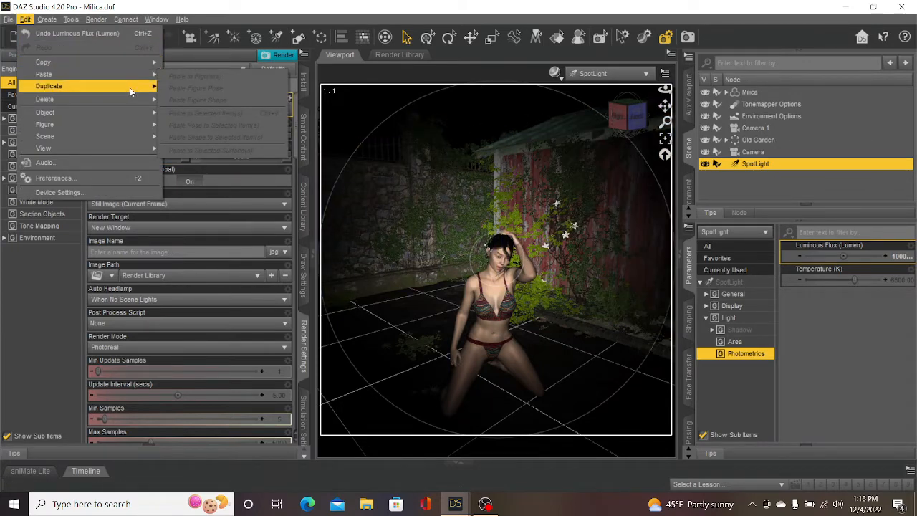
pyautogui.click(176, 100)
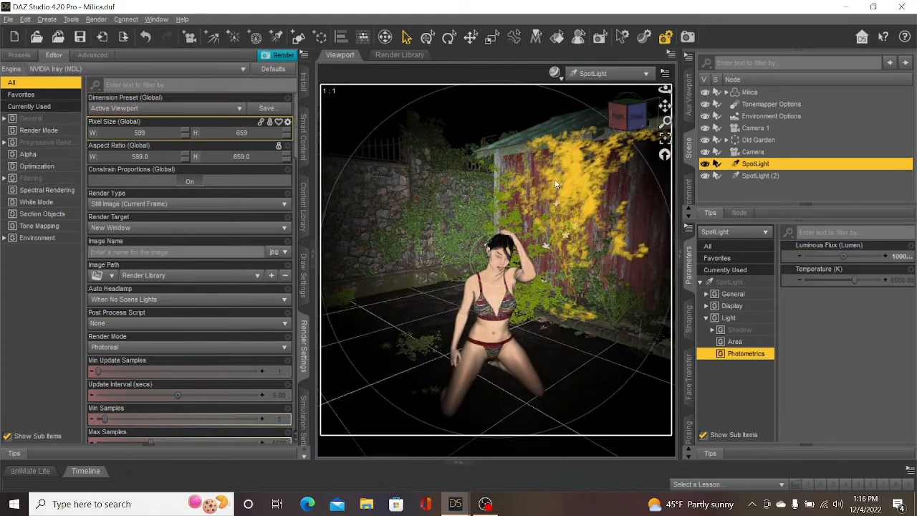
pyautogui.click(760, 176)
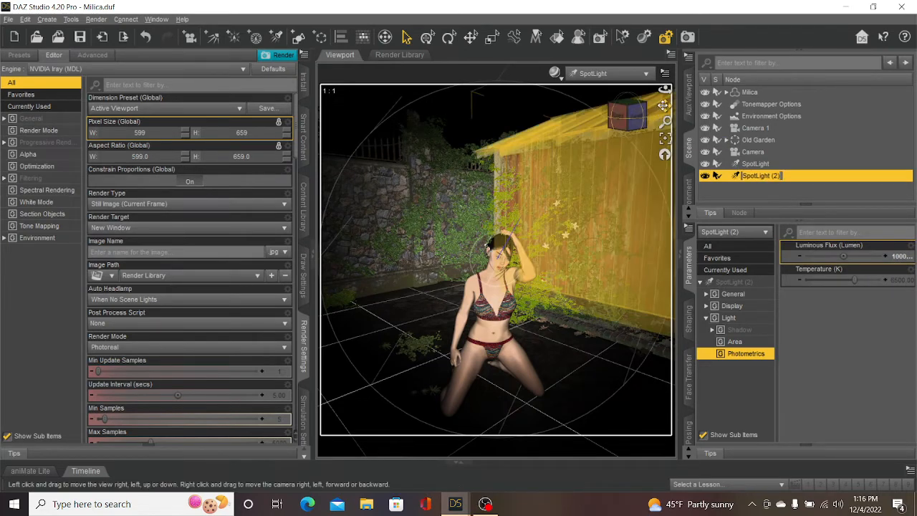
# Orbit and shift SpotLight to a raised position at the scene's right side, shining down on the kneeling figure
pyautogui.moveTo(666, 106); pyautogui.dragTo(627, 112)
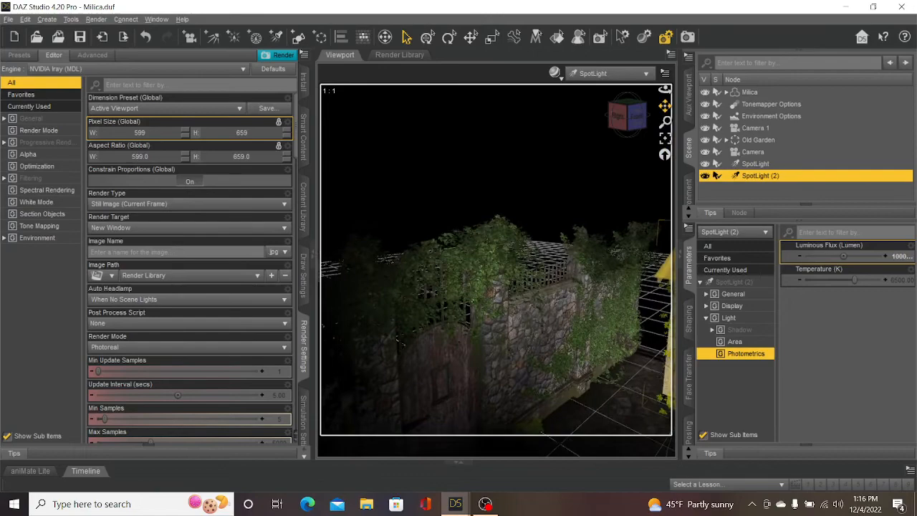
pyautogui.click(630, 124)
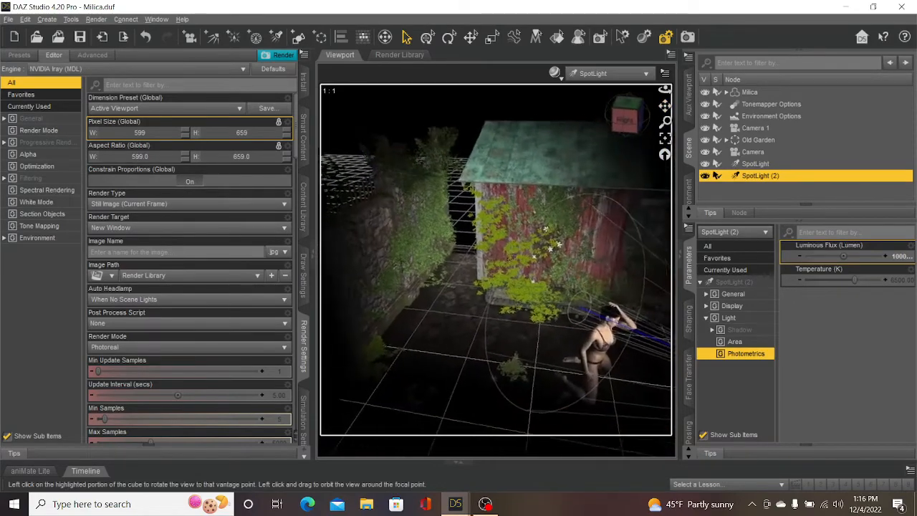
pyautogui.moveTo(628, 115); pyautogui.dragTo(628, 127)
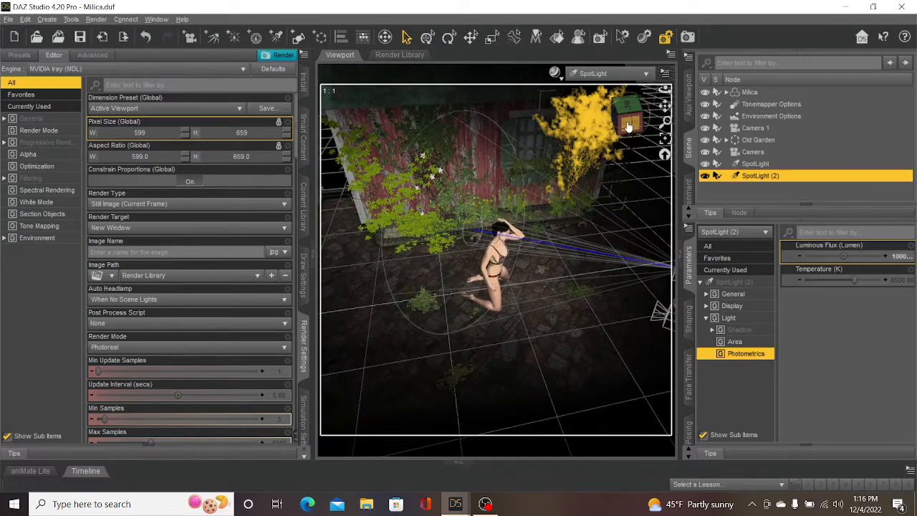
# Duplicate SpotLight with its node hierarchy to leave a copy at its current place, and select the new copy in the scene
pyautogui.click(762, 164)
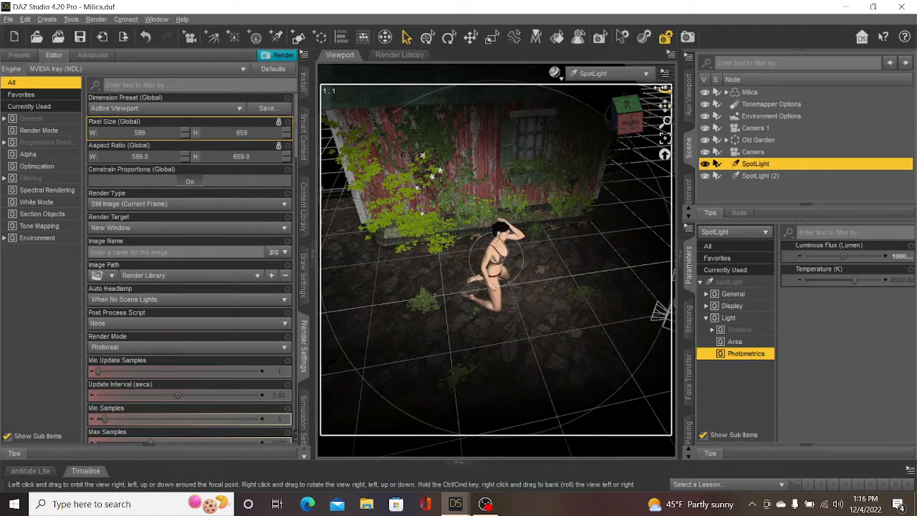
pyautogui.click(642, 75)
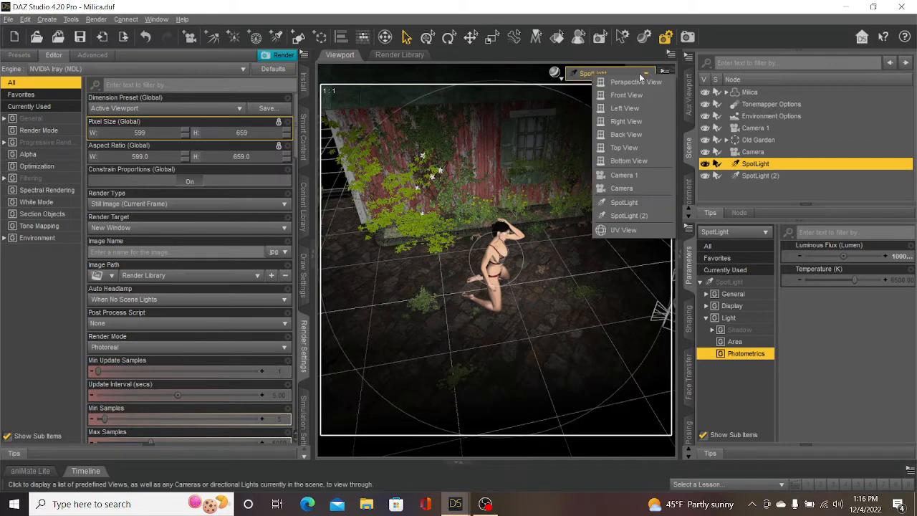
pyautogui.click(614, 204)
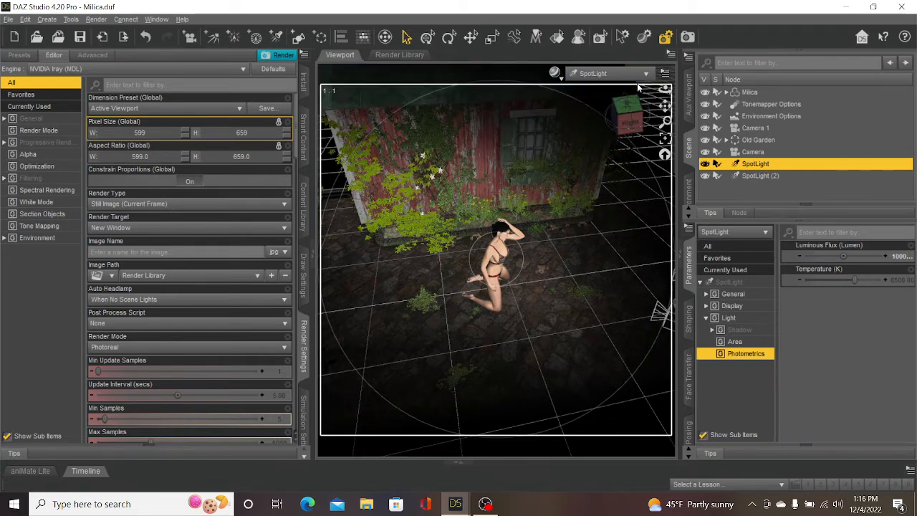
pyautogui.click(25, 19)
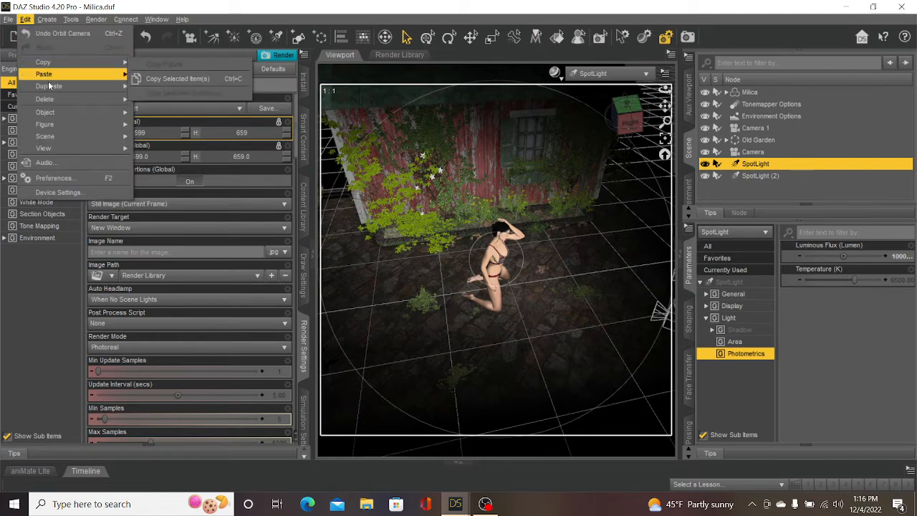
pyautogui.moveTo(50, 86)
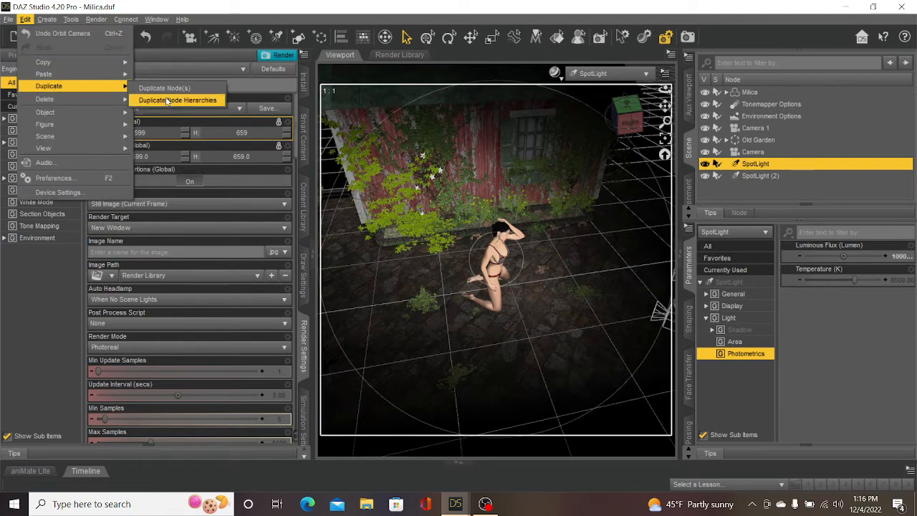
pyautogui.click(167, 101)
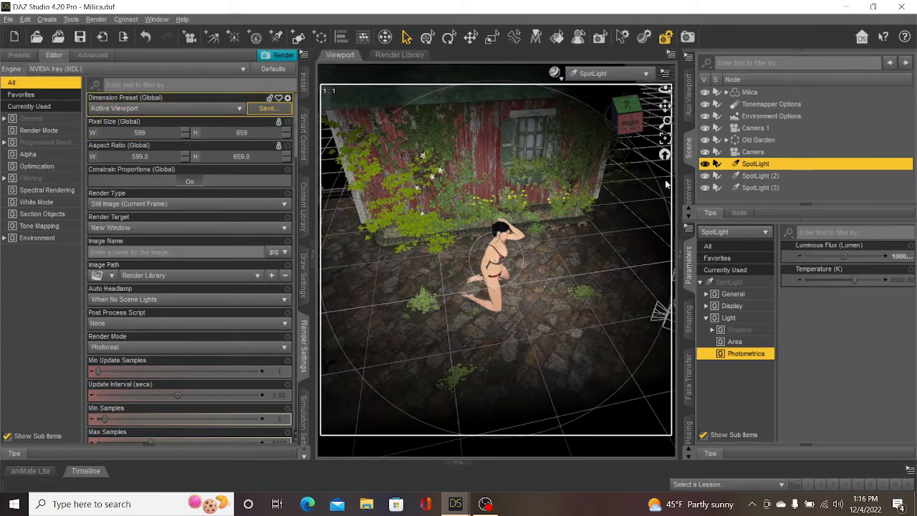
pyautogui.click(773, 188)
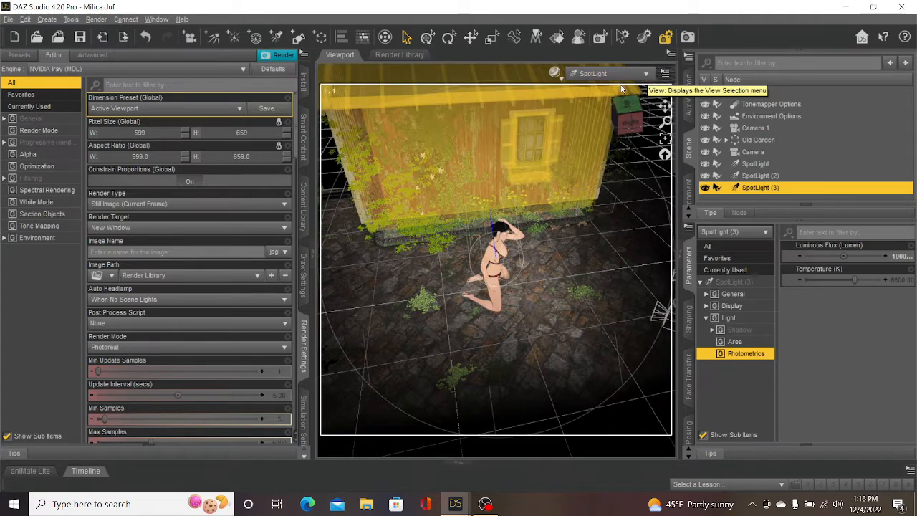
# Move SpotLight high above the shed so it shines down on the figure, and check all light placements in Perspective View
pyautogui.click(632, 124)
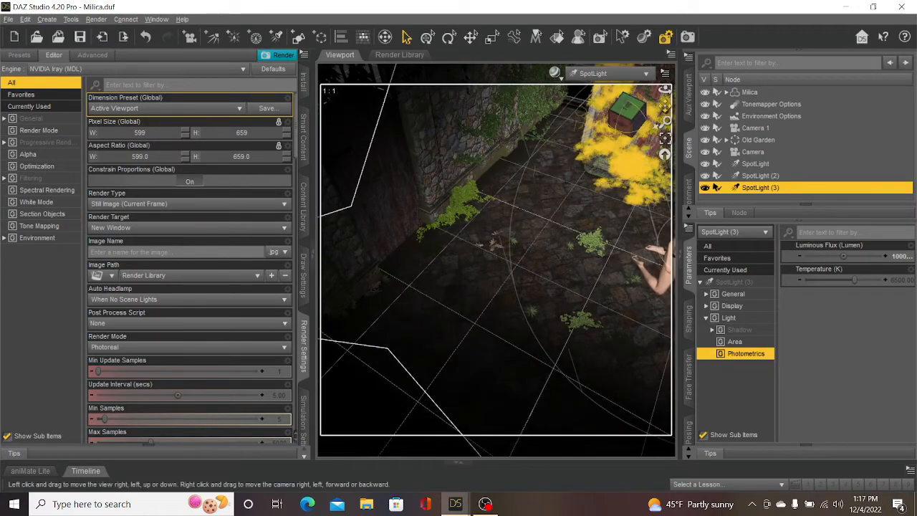
pyautogui.moveTo(666, 106); pyautogui.dragTo(394, 208)
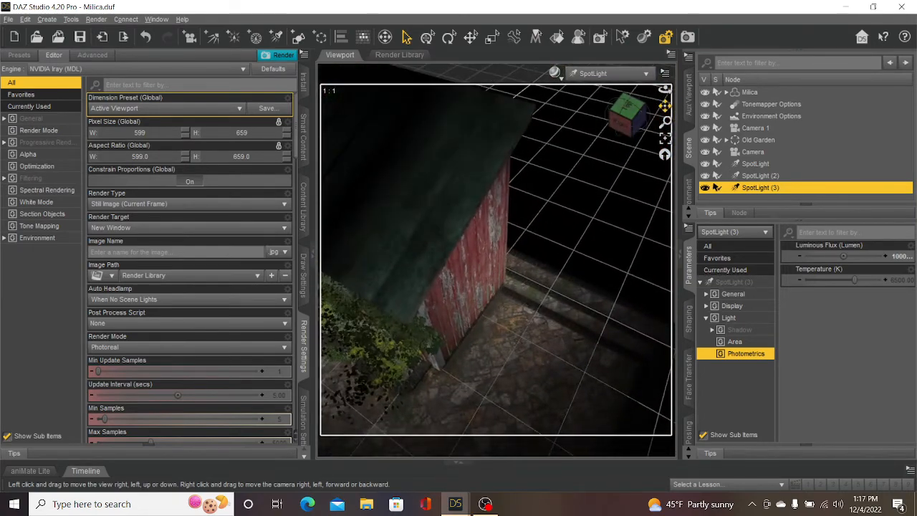
pyautogui.click(626, 106)
pyautogui.moveTo(626, 106); pyautogui.dragTo(631, 131)
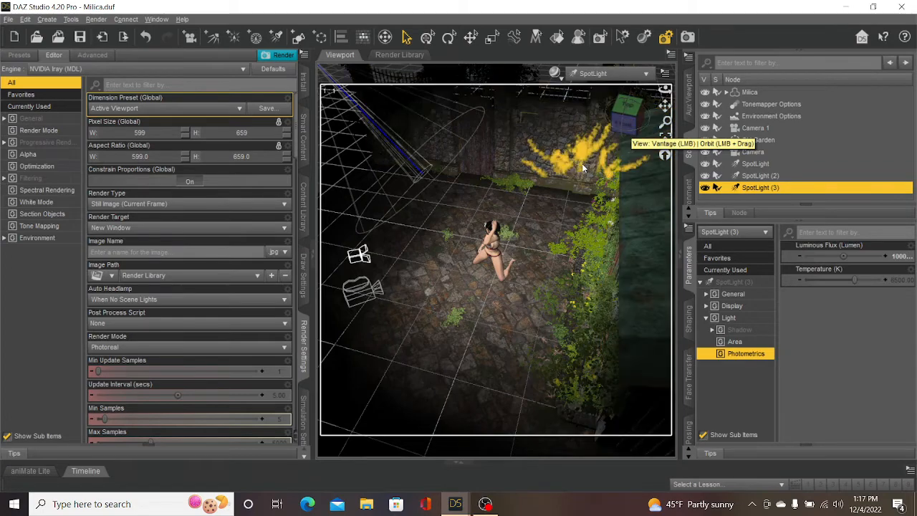
pyautogui.click(592, 75)
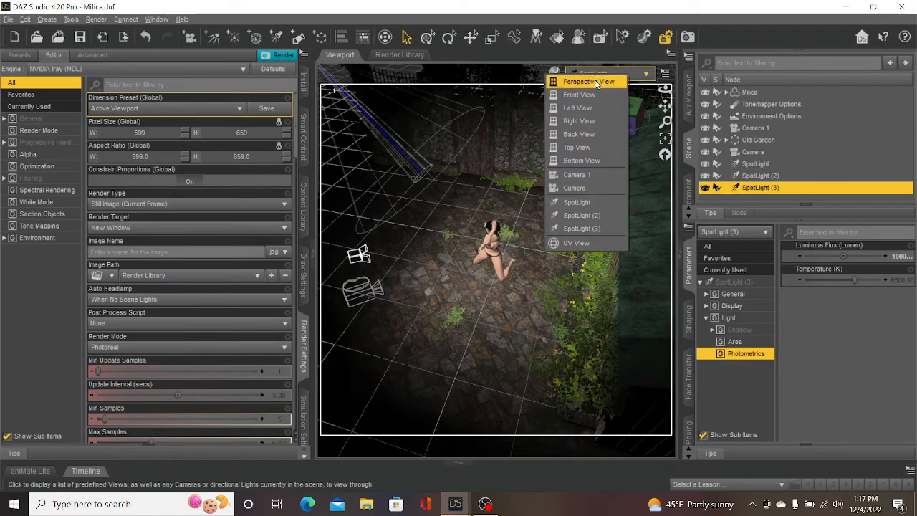
pyautogui.click(590, 81)
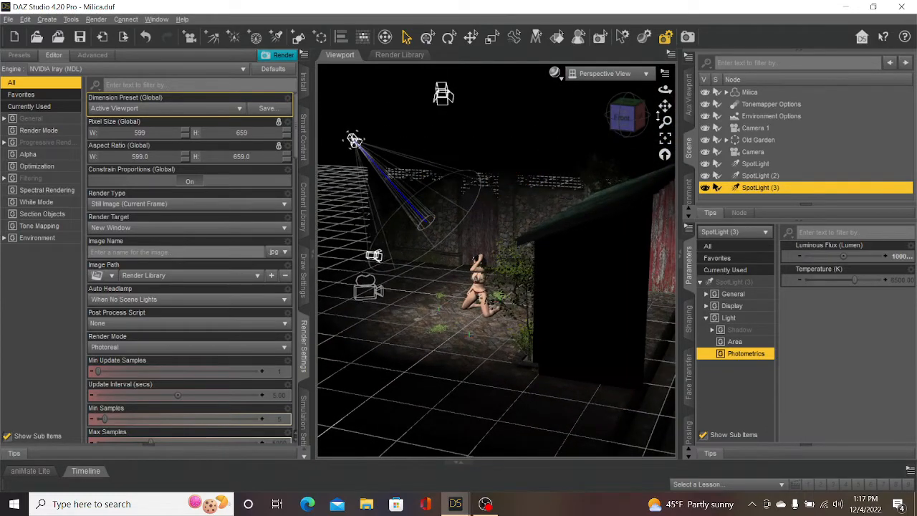
pyautogui.moveTo(665, 106); pyautogui.dragTo(639, 124)
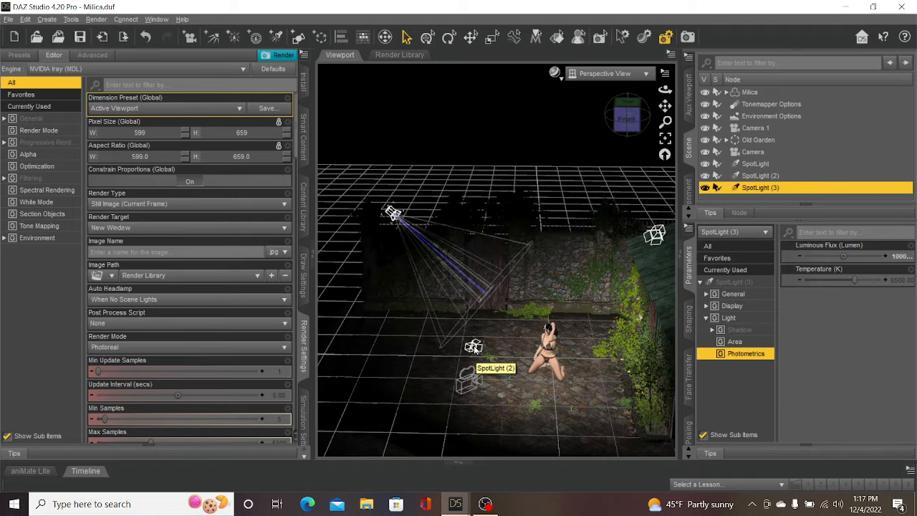
# Render the three-spotlight scene through Camera and stop the render early to show the image
pyautogui.click(620, 74)
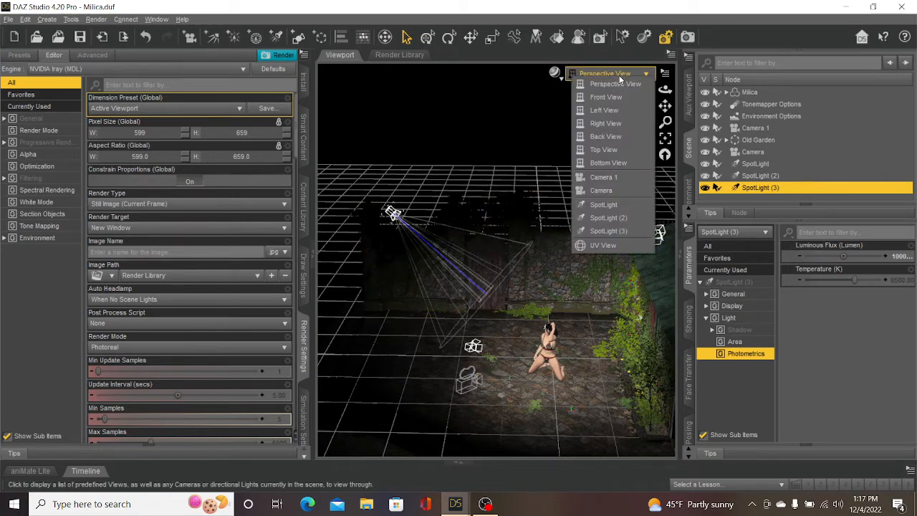
pyautogui.click(601, 190)
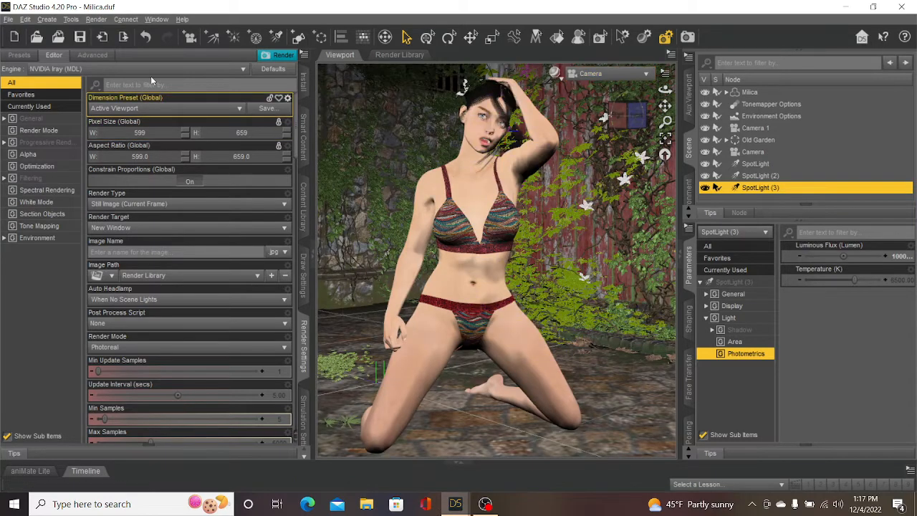
pyautogui.click(100, 20)
pyautogui.click(108, 34)
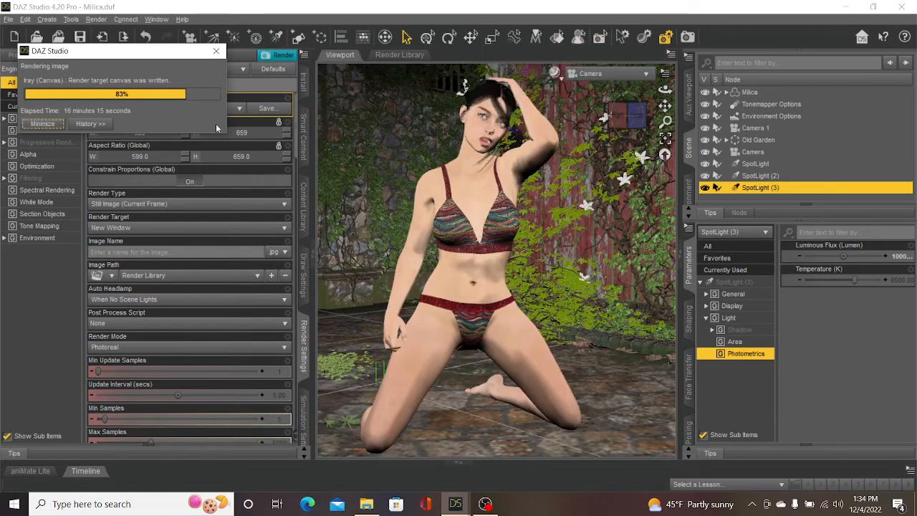
pyautogui.click(216, 125)
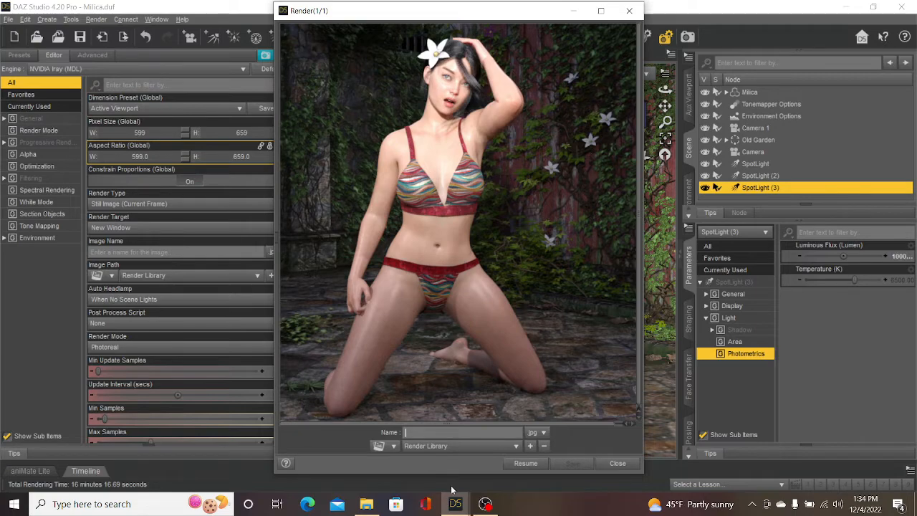
# Bring up the earlier spotlight render and arrange it beside the new one to compare the lighting
pyautogui.moveTo(455, 504)
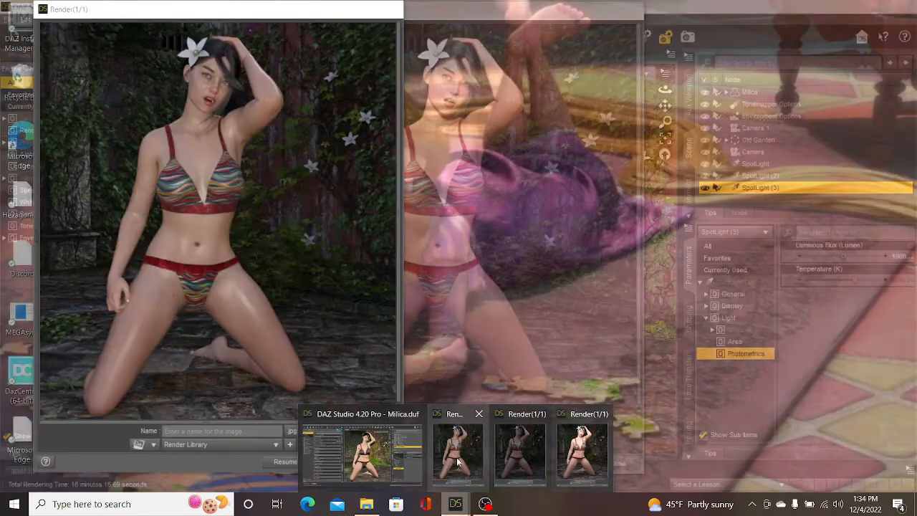
pyautogui.click(457, 457)
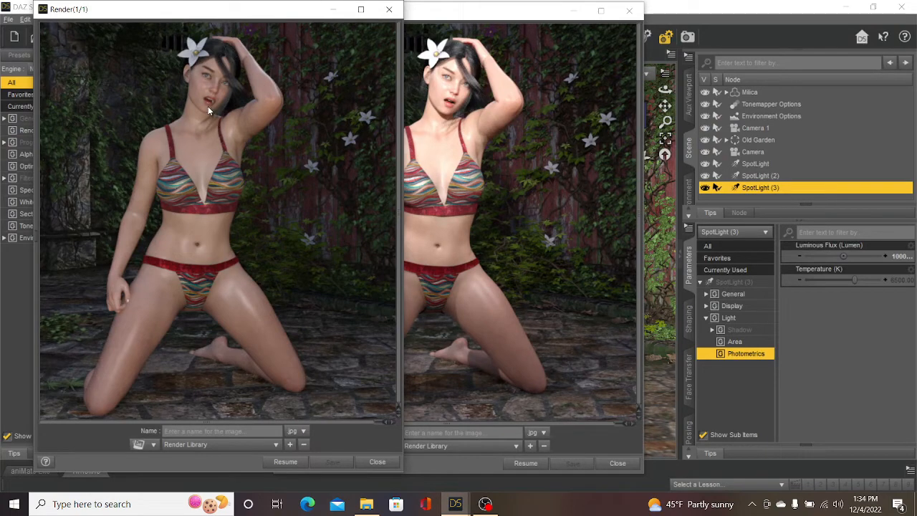
pyautogui.moveTo(227, 14); pyautogui.dragTo(192, 19)
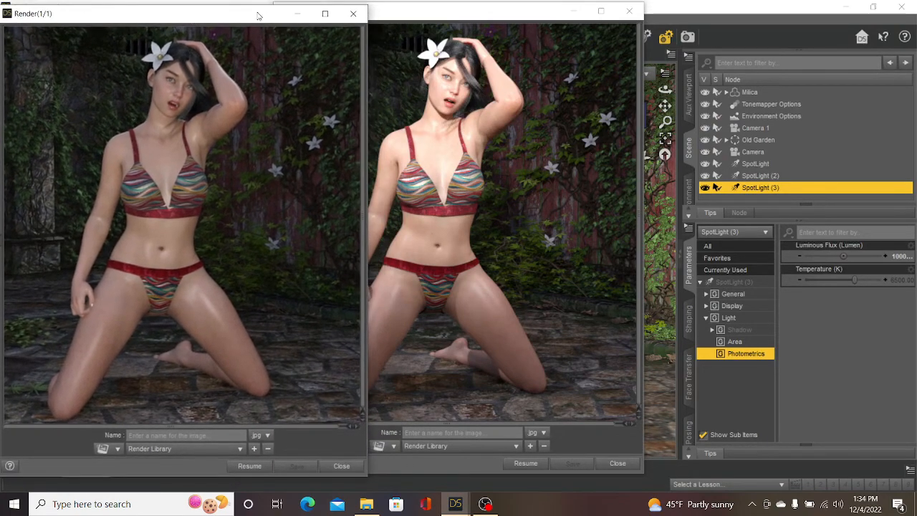
pyautogui.moveTo(434, 13); pyautogui.dragTo(533, 17)
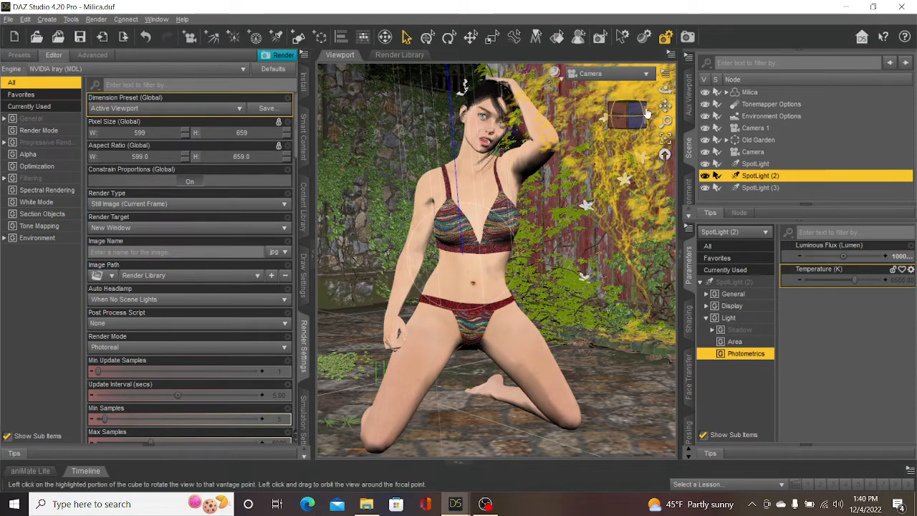
# Look through SpotLight (2), reposition it around the figure and pull it back so it covers more of the garden
pyautogui.click(595, 73)
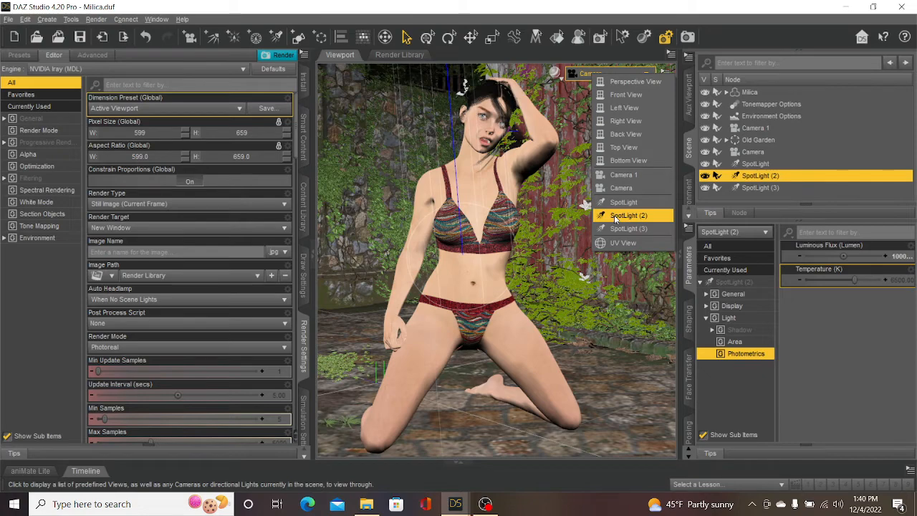
pyautogui.click(615, 216)
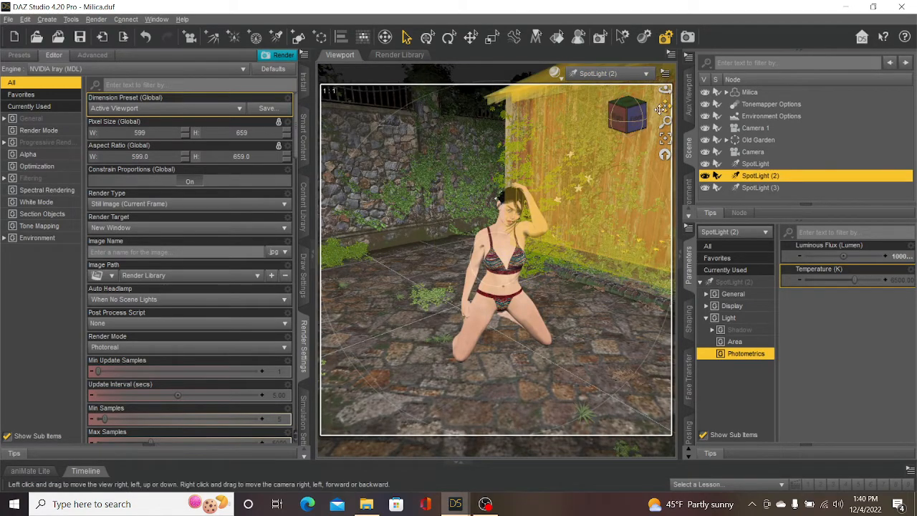
pyautogui.moveTo(660, 109); pyautogui.dragTo(649, 114)
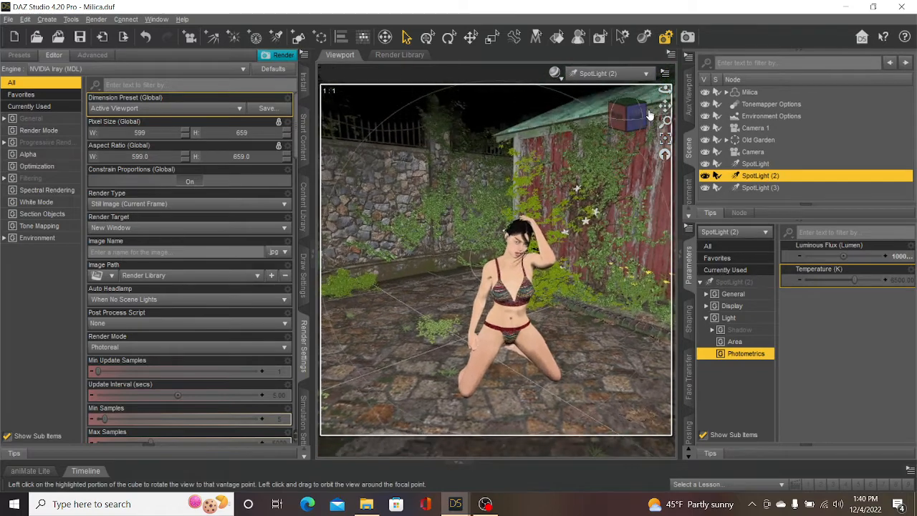
pyautogui.moveTo(665, 105)
pyautogui.mouseDown()
pyautogui.moveTo(636, 100)
pyautogui.moveTo(651, 97)
pyautogui.moveTo(640, 99)
pyautogui.moveTo(650, 105)
pyautogui.mouseUp()
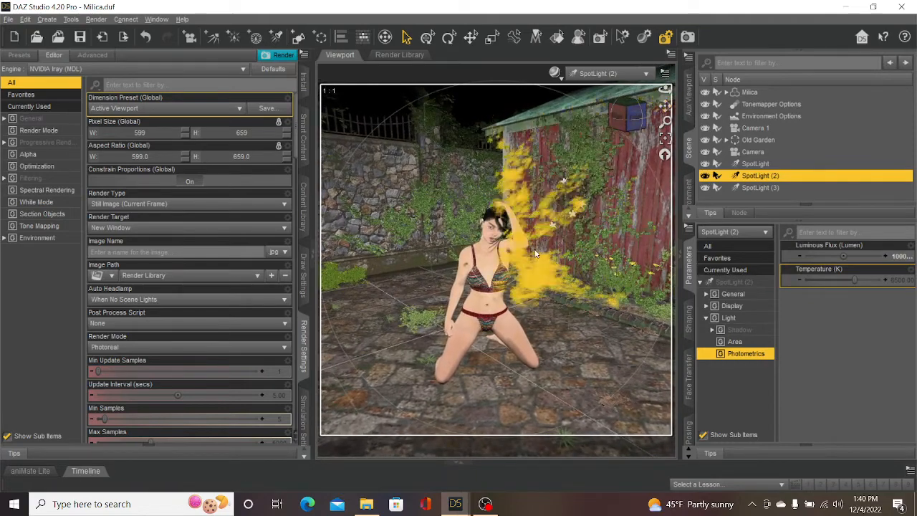
pyautogui.scroll(-5, 530, 259)
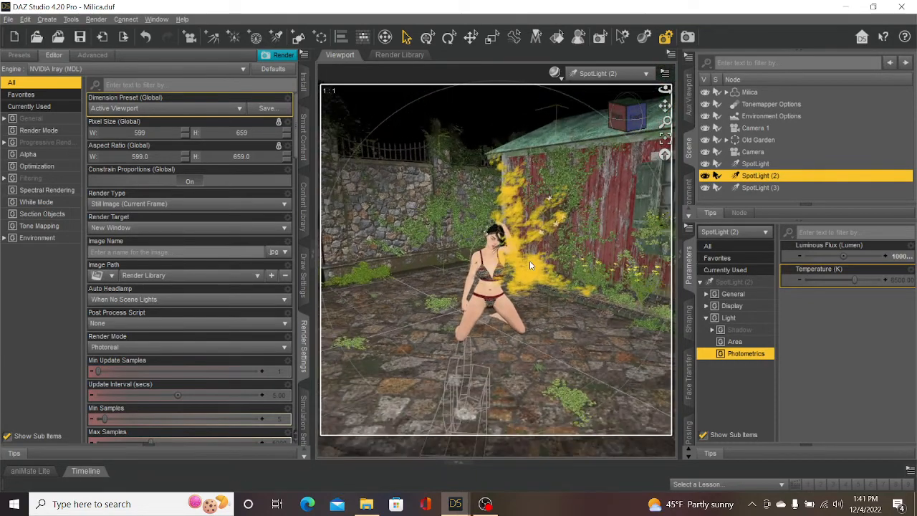
pyautogui.scroll(-2, 530, 261)
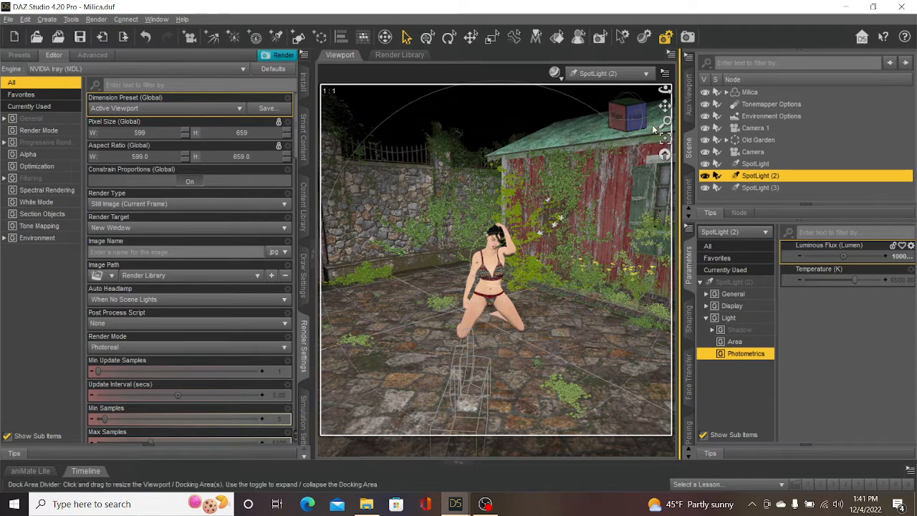
# Increase the luminous flux of SpotLight (2)
pyautogui.click(900, 257)
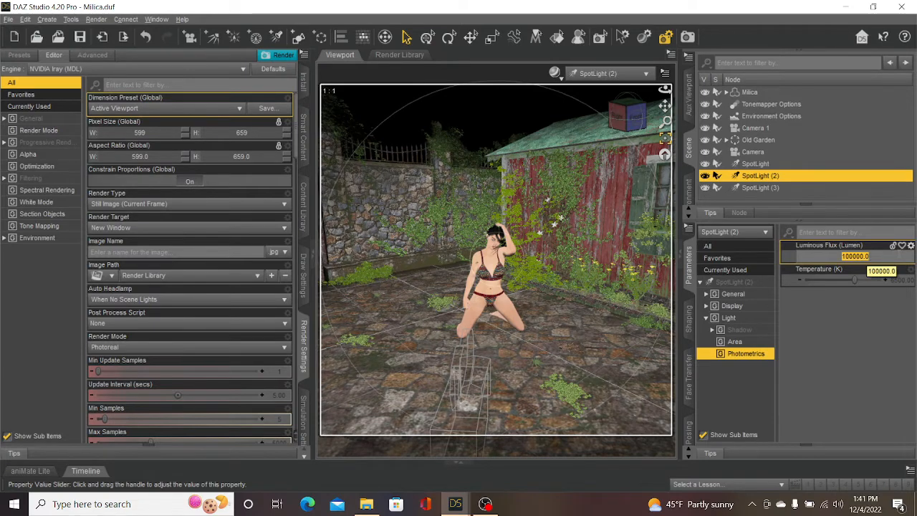
pyautogui.write('400')
pyautogui.press('Return')
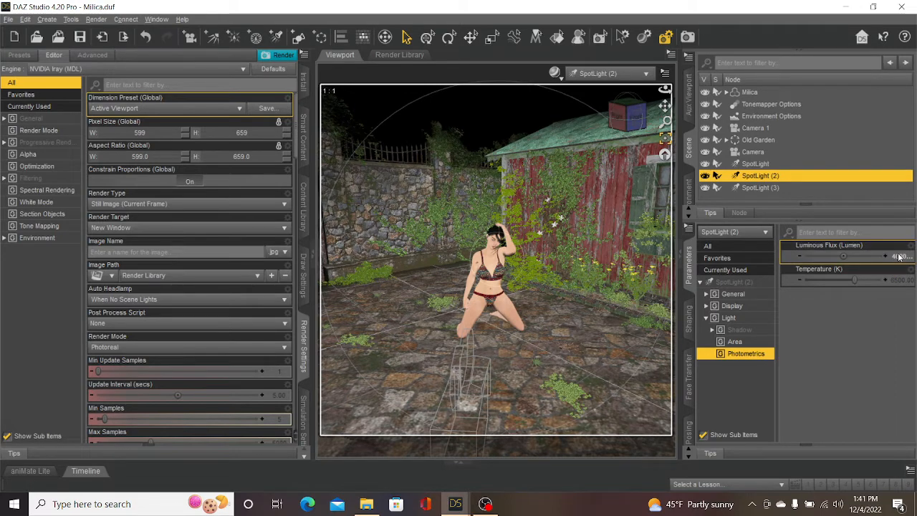
# Render the scene again through Camera with the adjusted SpotLight (2), stopping the render early to show the image
pyautogui.click(628, 75)
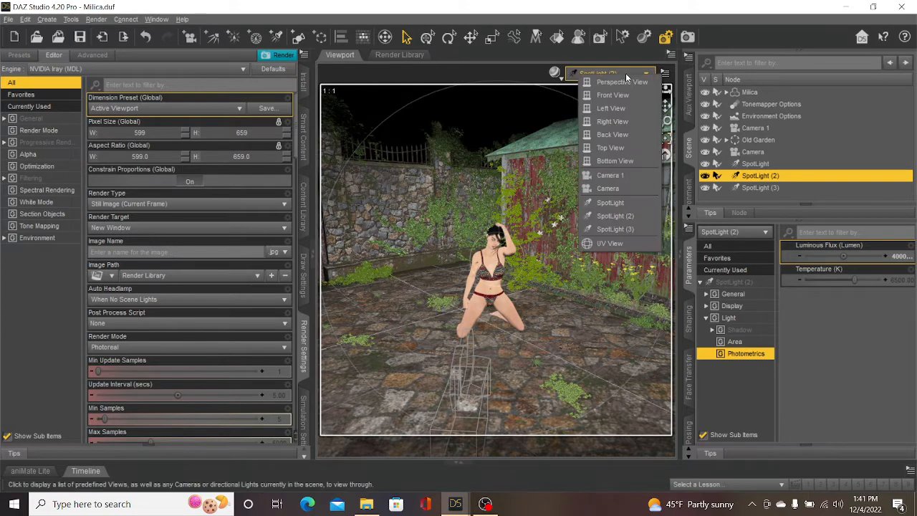
pyautogui.click(607, 189)
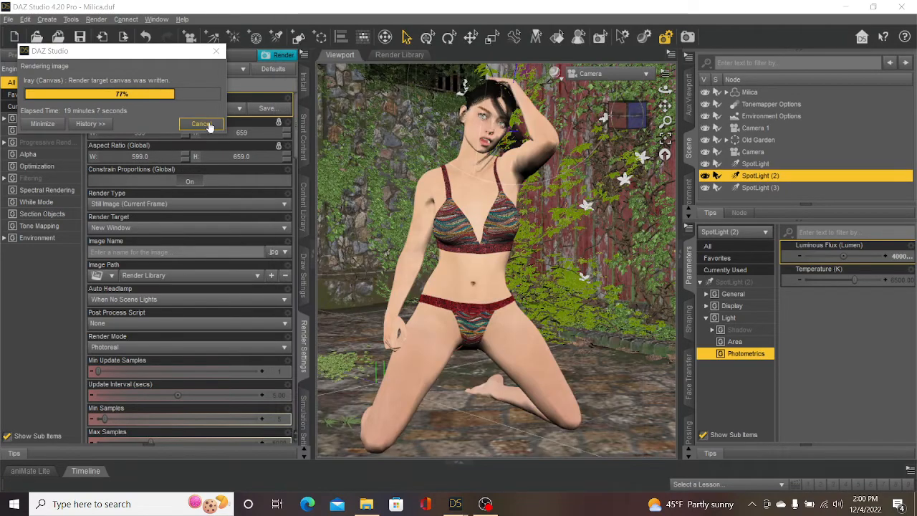
pyautogui.click(208, 122)
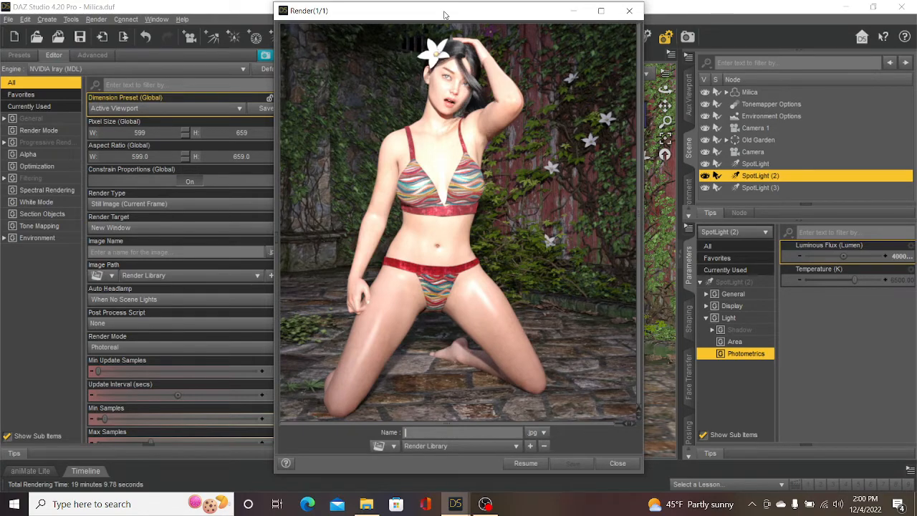
# Bring up the earlier render and arrange it beside the brighter one to compare the lighting on the figure
pyautogui.moveTo(444, 14); pyautogui.dragTo(671, 23)
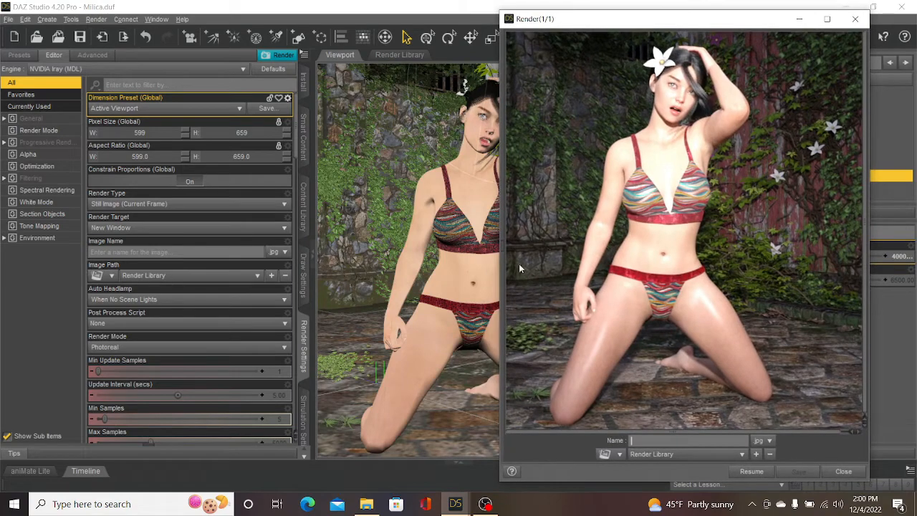
pyautogui.moveTo(457, 506)
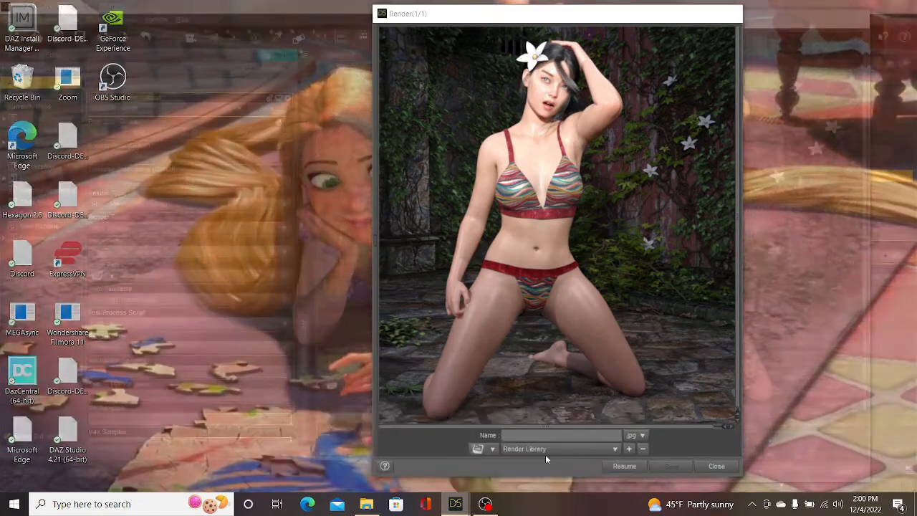
pyautogui.click(547, 460)
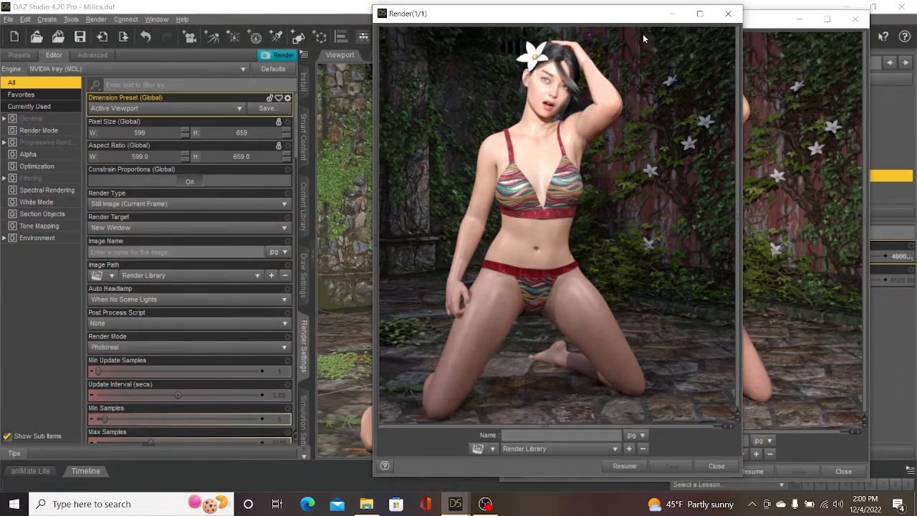
pyautogui.moveTo(643, 24); pyautogui.dragTo(393, 29)
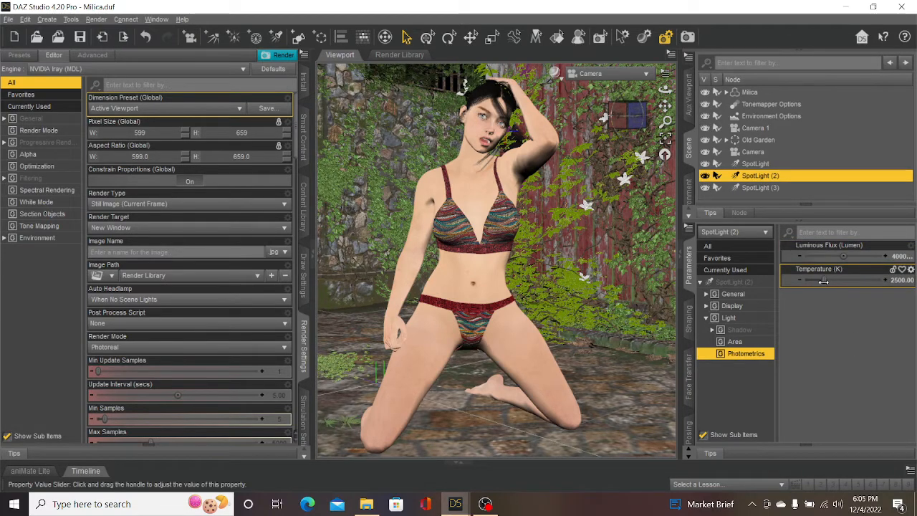
# Try different colour temperatures on SpotLight (2), then set its temperature to 2000 K
pyautogui.moveTo(824, 282); pyautogui.dragTo(857, 279)
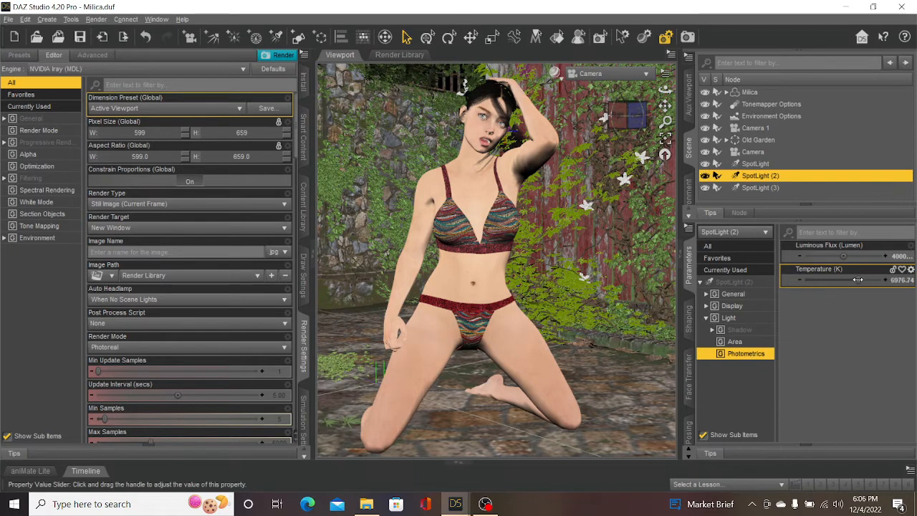
pyautogui.moveTo(860, 279); pyautogui.dragTo(820, 284)
pyautogui.click(899, 282)
pyautogui.write('20')
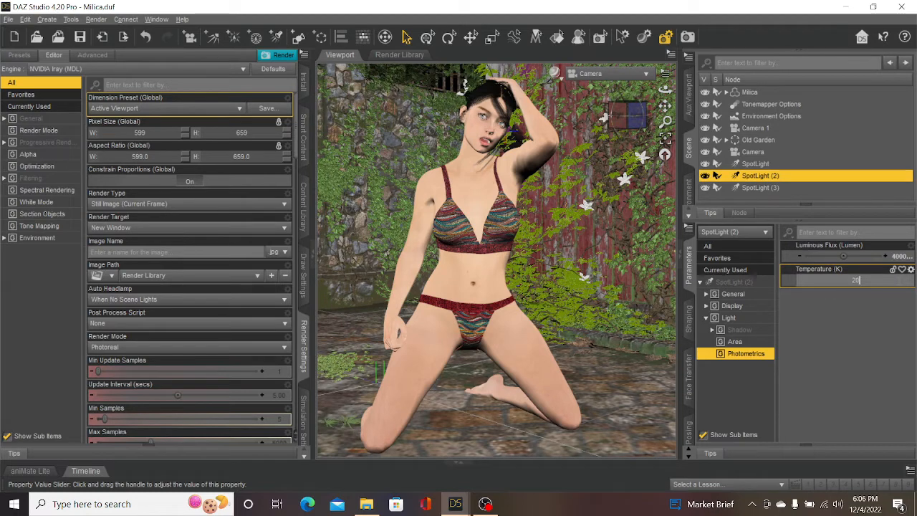
pyautogui.write('00')
pyautogui.press('Return')
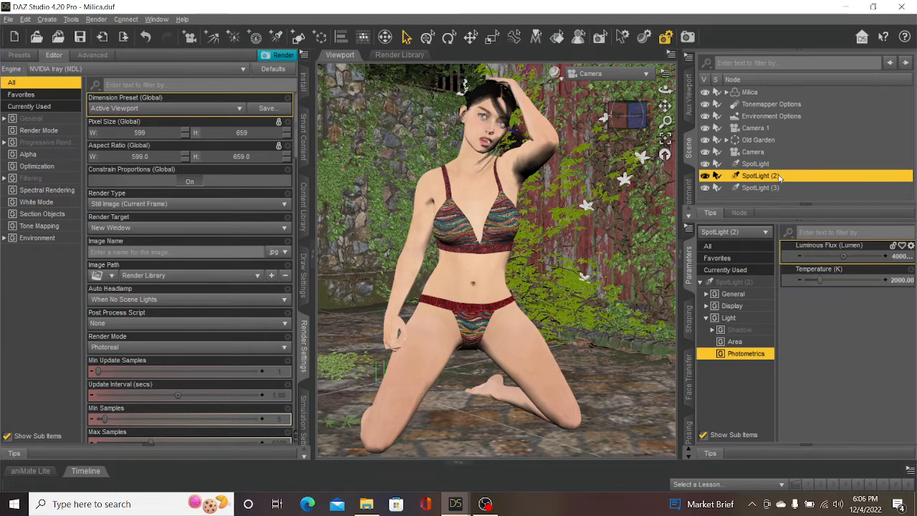
# Look through SpotLight (2) and move it slightly closer to the figure
pyautogui.click(605, 74)
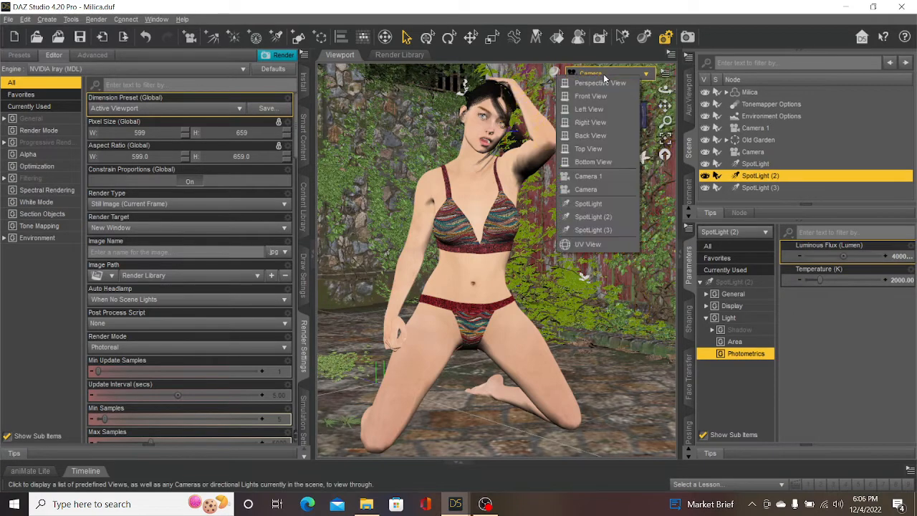
pyautogui.click(581, 217)
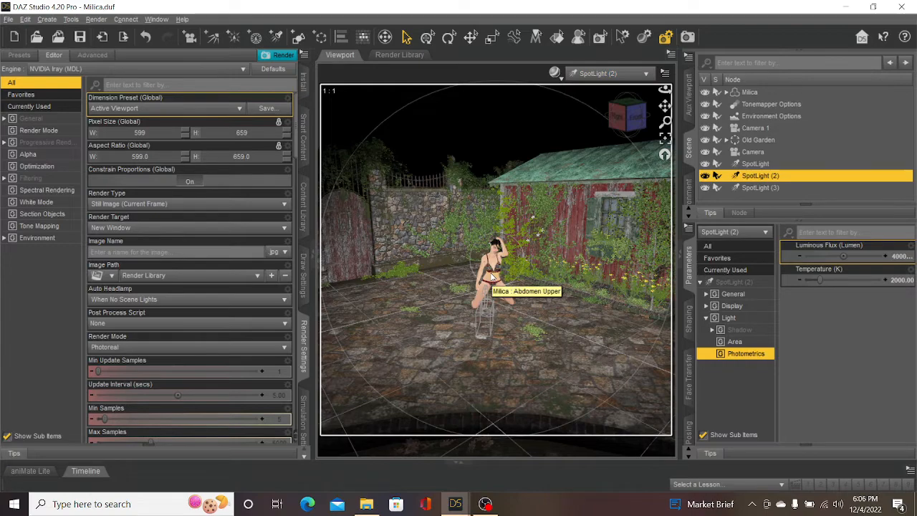
pyautogui.scroll(5, 491, 276)
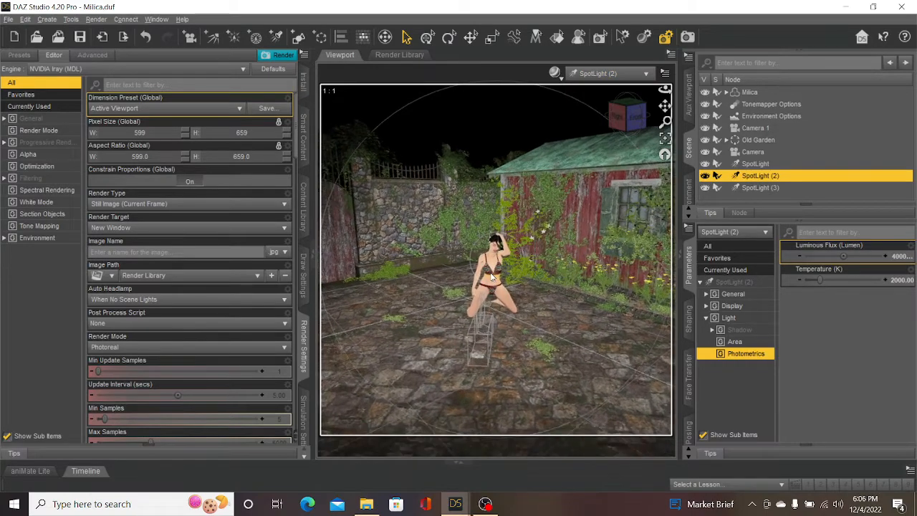
pyautogui.scroll(2, 492, 276)
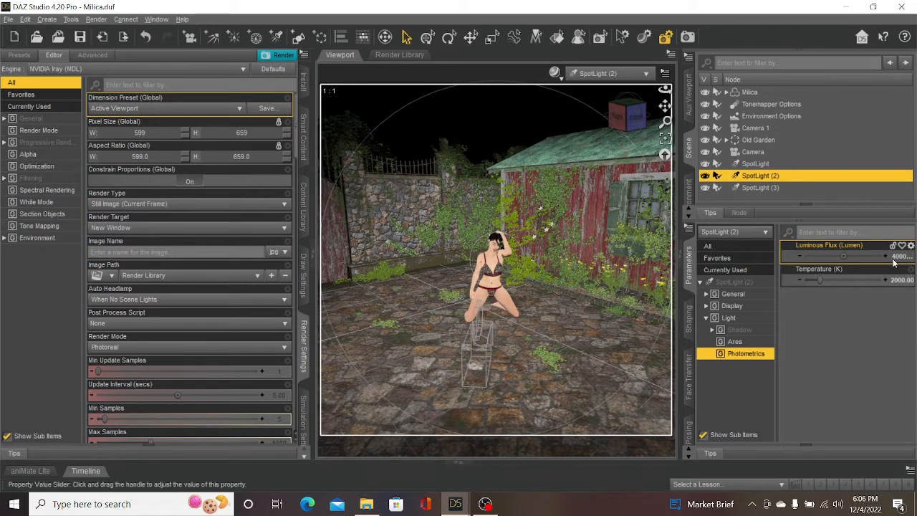
pyautogui.moveTo(894, 263)
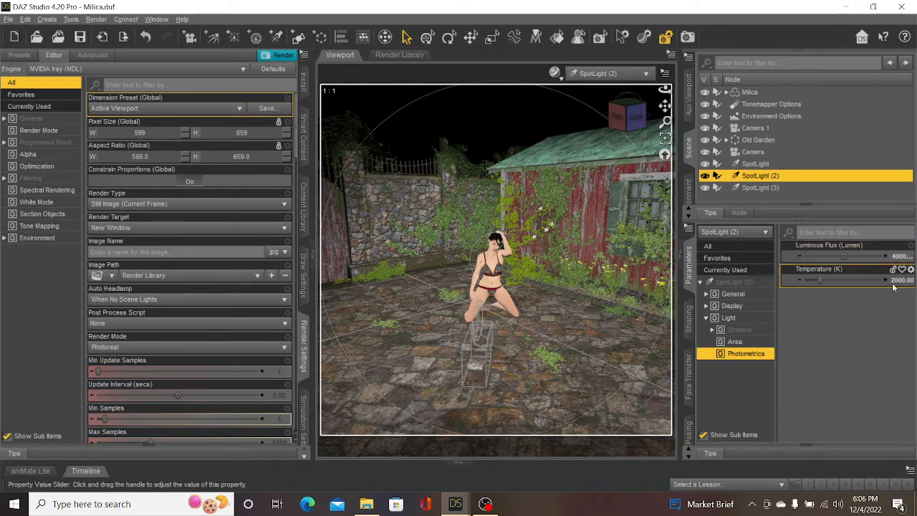
pyautogui.moveTo(894, 286)
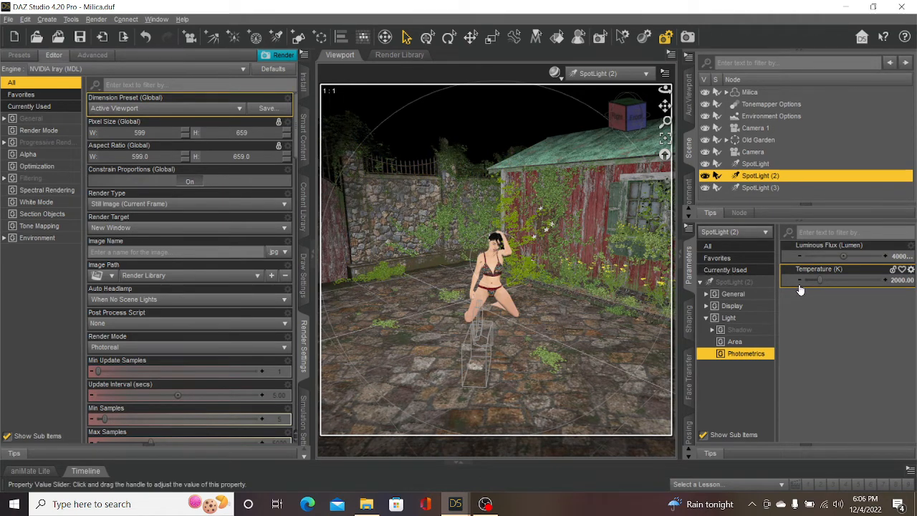
pyautogui.moveTo(800, 289)
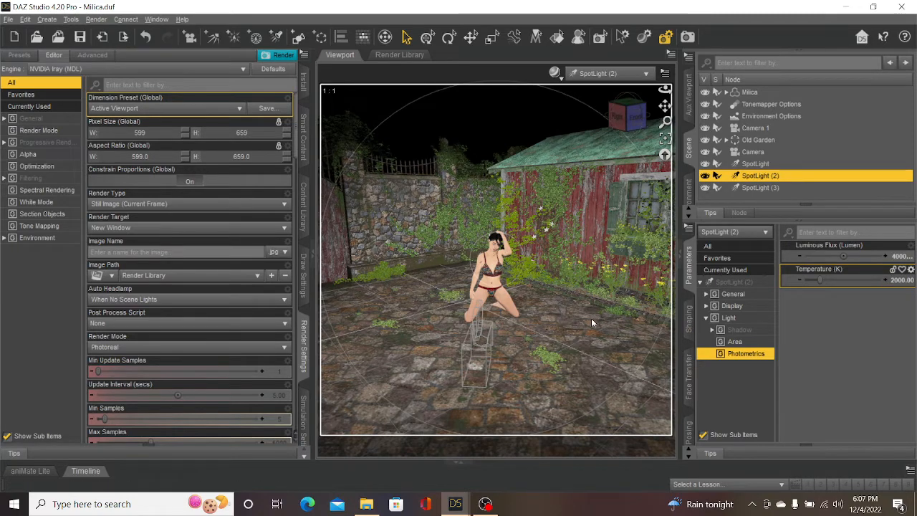
# Switch the view back to Camera and render the scene with the warmer SpotLight (2)
pyautogui.click(620, 75)
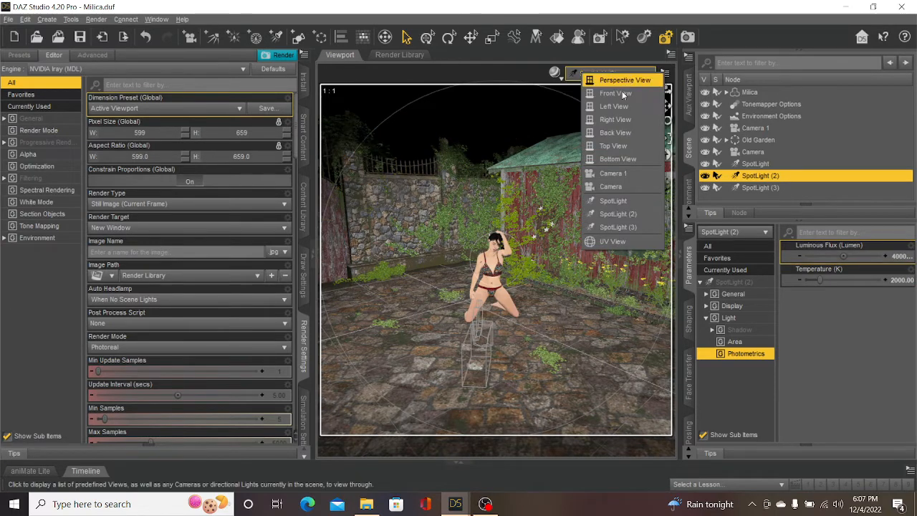
pyautogui.click(609, 189)
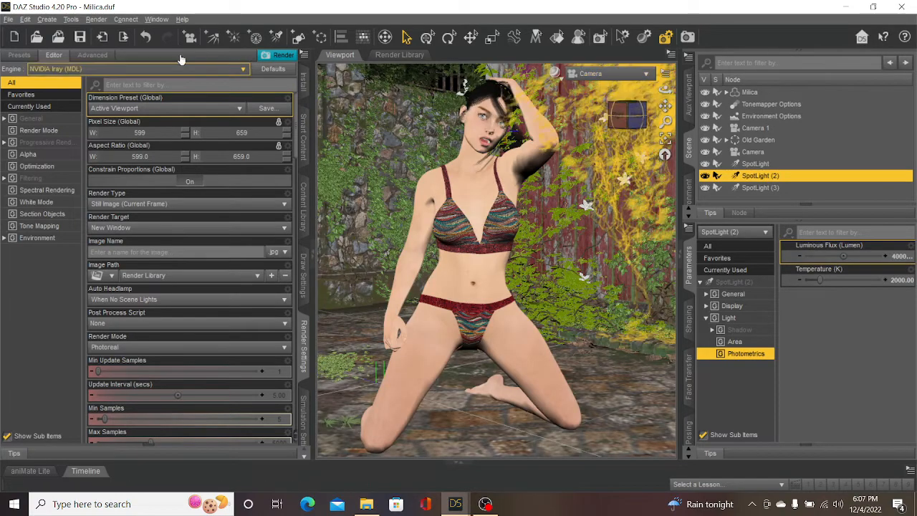
pyautogui.click(94, 20)
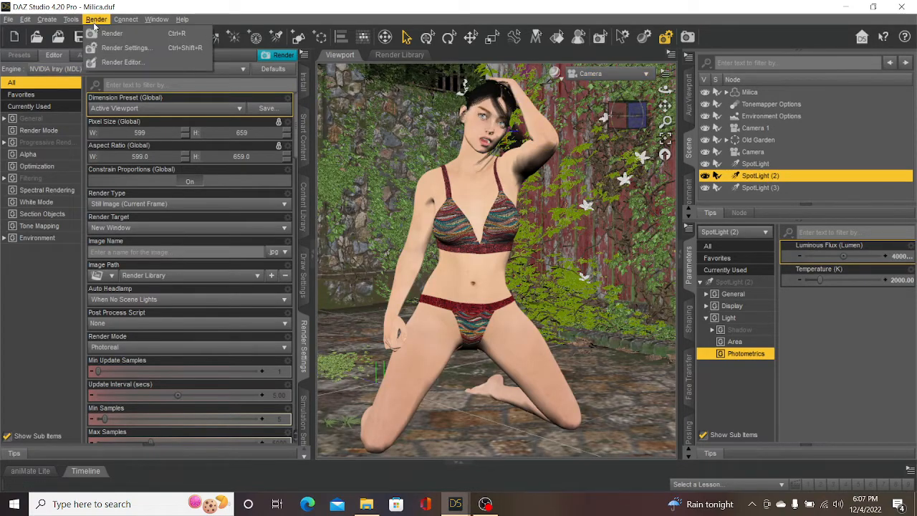
pyautogui.click(107, 34)
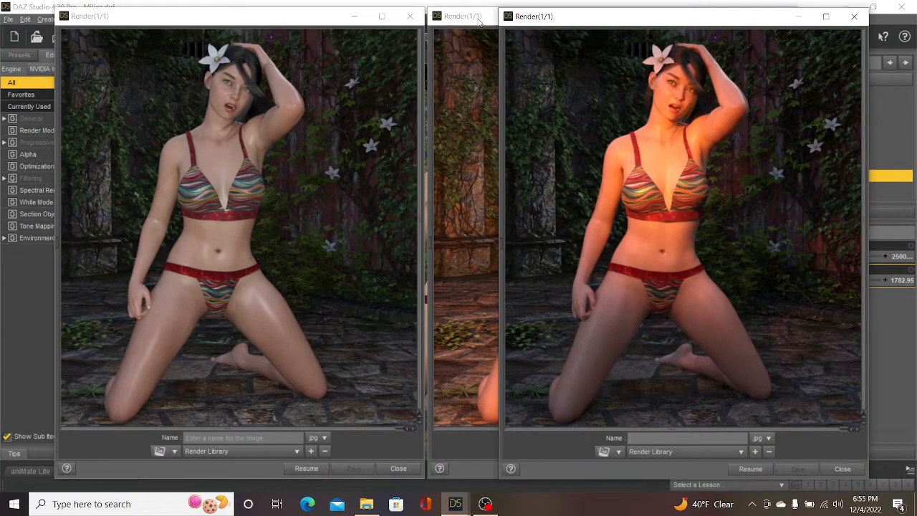
# Spread the three render windows side by side to compare the neutral and warm spotlight versions
pyautogui.moveTo(478, 22); pyautogui.dragTo(466, 29)
pyautogui.moveTo(312, 65); pyautogui.dragTo(151, 24)
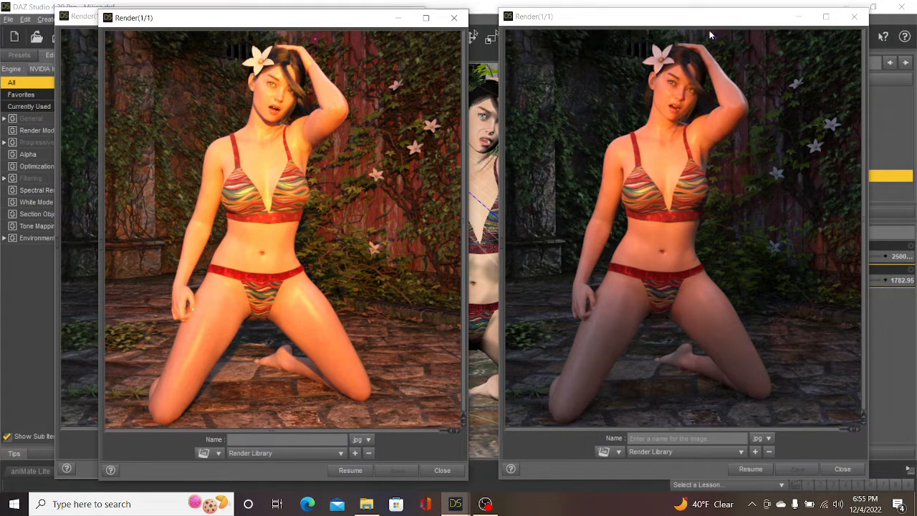
pyautogui.moveTo(710, 24); pyautogui.dragTo(855, 27)
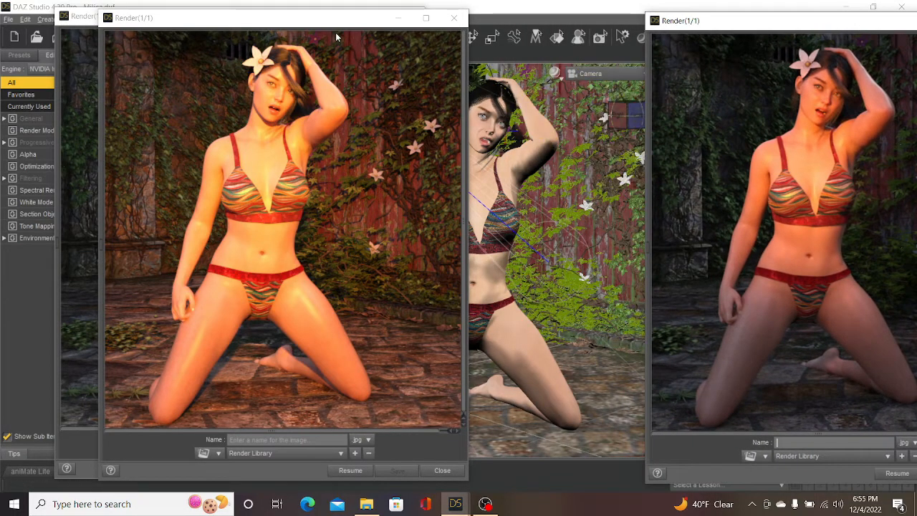
pyautogui.moveTo(326, 27); pyautogui.dragTo(565, 23)
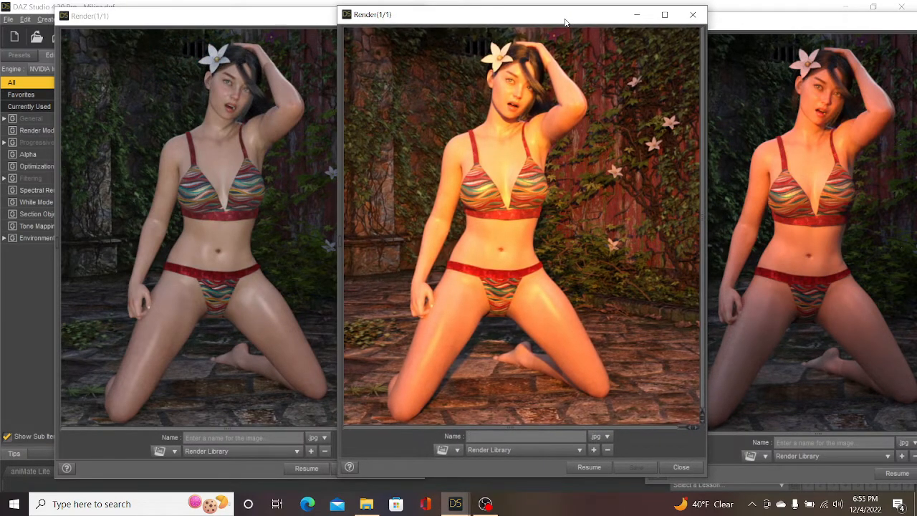